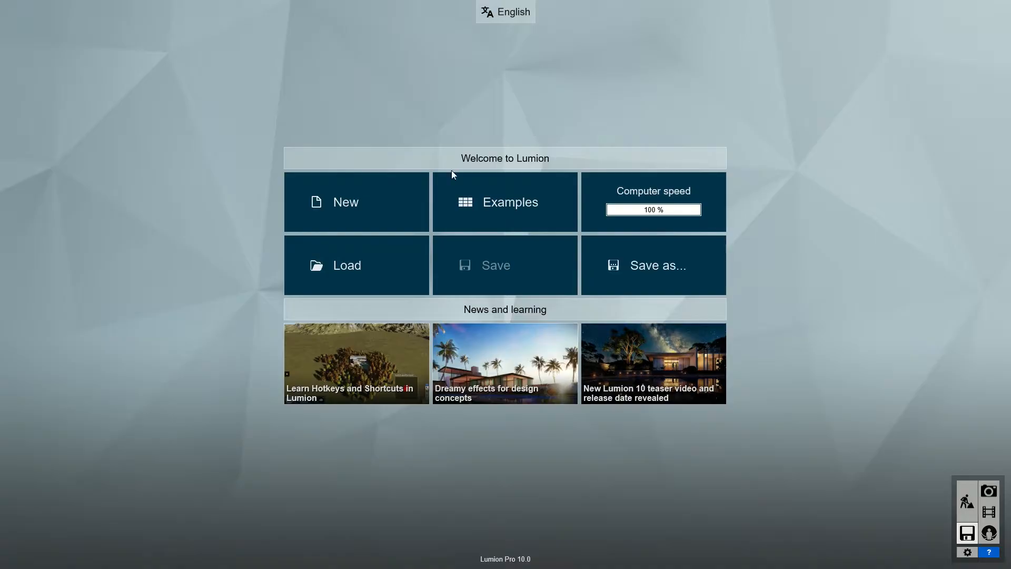
Start a Plain grass project and place the Villa Lisse imported model in it.
click(380, 212)
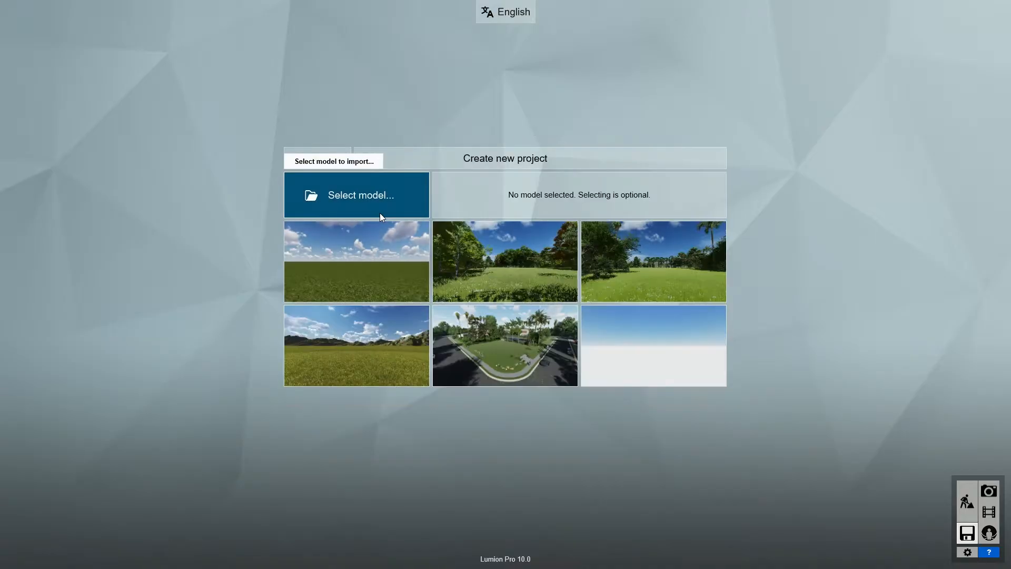
click(371, 255)
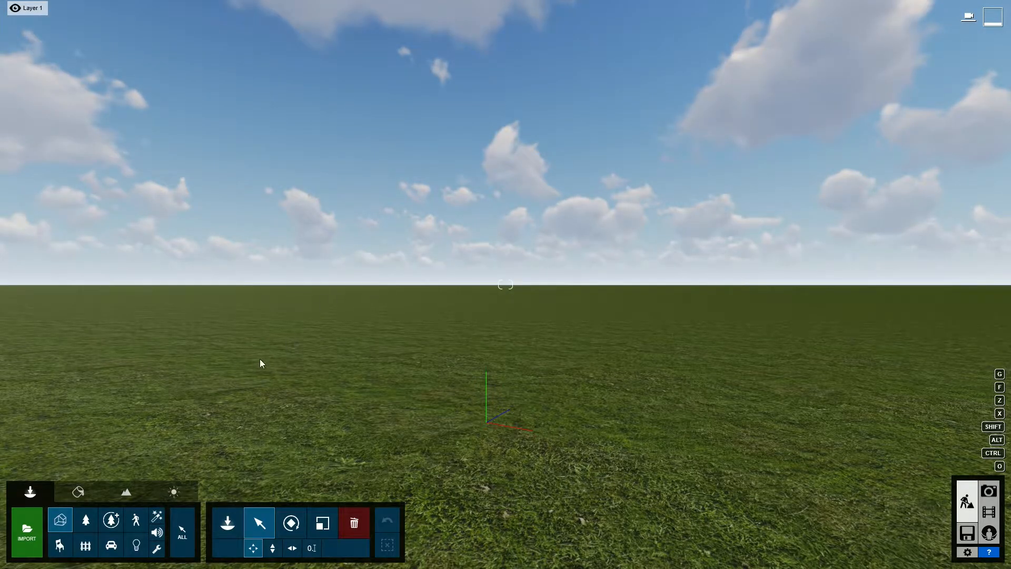
click(228, 521)
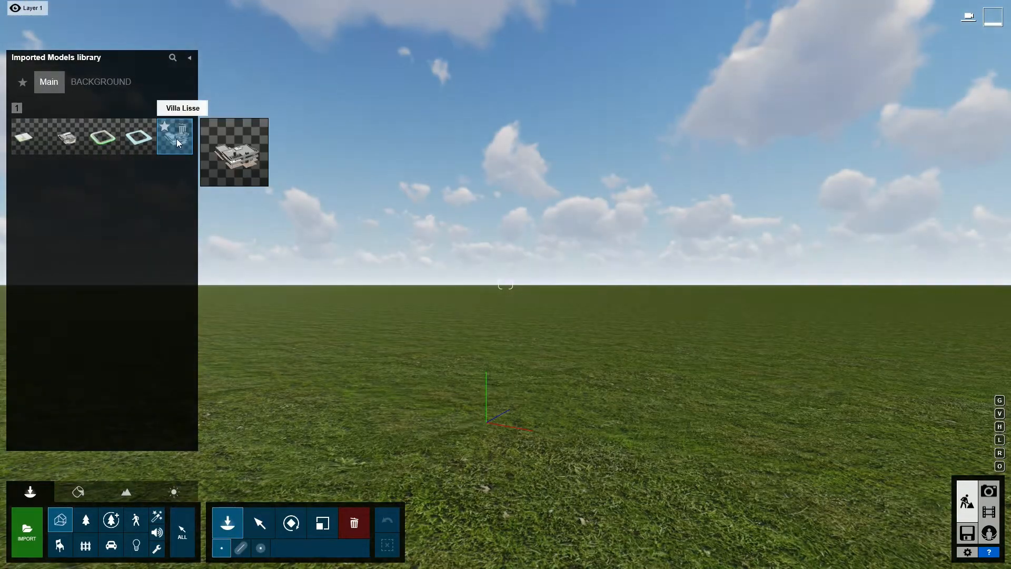
click(177, 140)
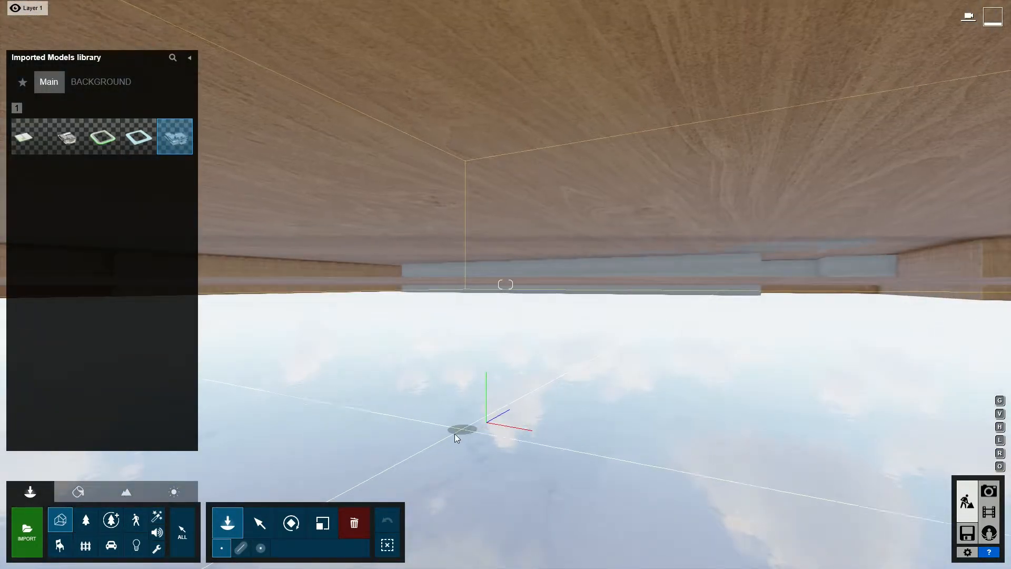
click(454, 434)
Look around the placed villa, then load the Villa Van Manen example project.
click(259, 522)
right_drag(312, 473, 363, 279)
scroll(379, 364, down, 10)
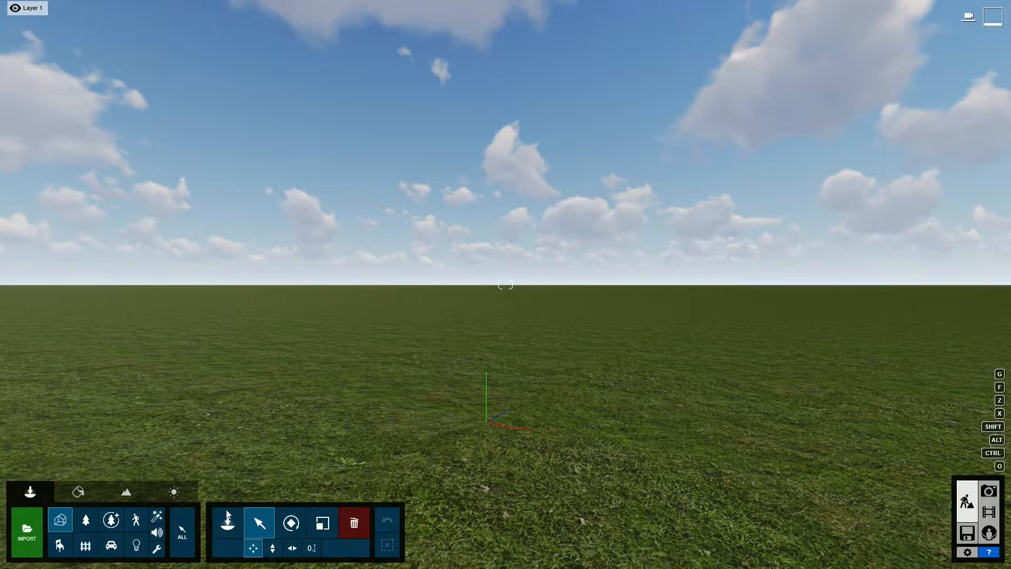
click(227, 519)
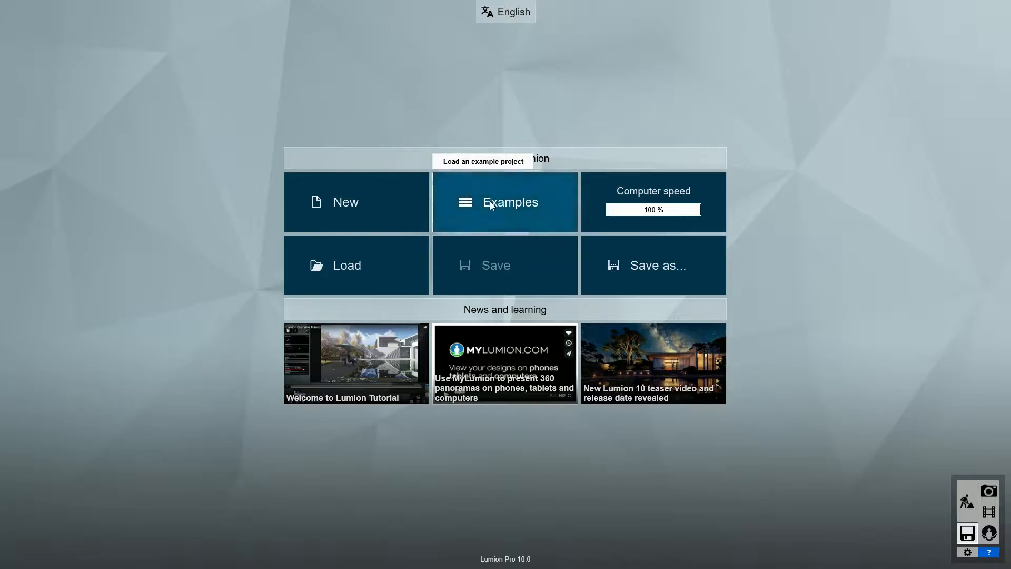
click(489, 204)
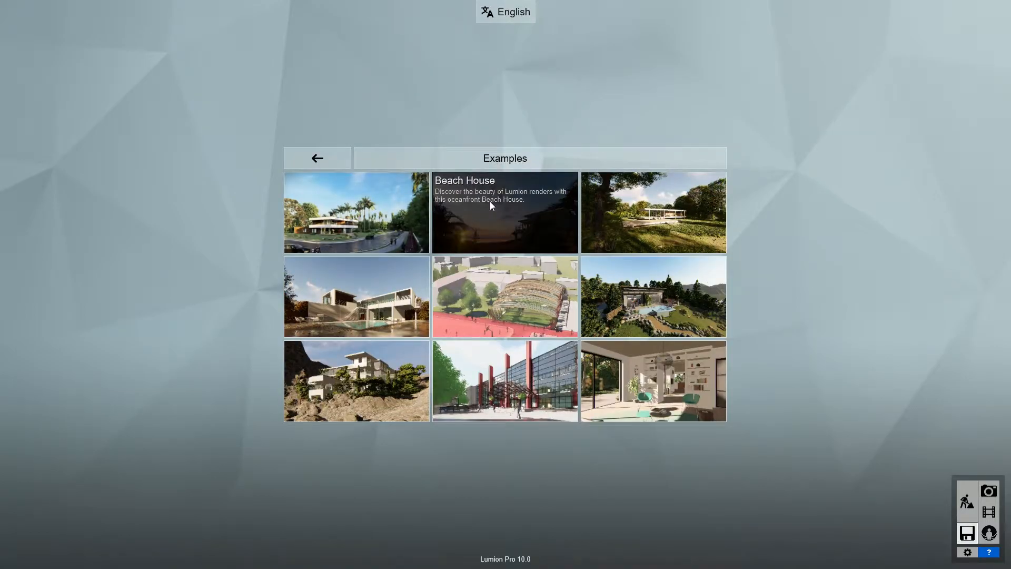
click(376, 221)
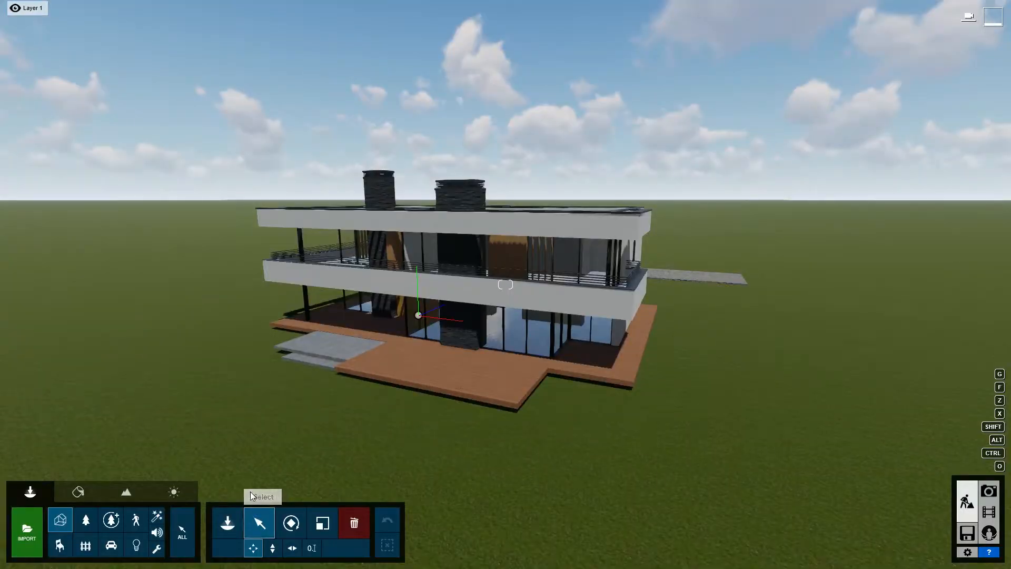
Switch on OpenStreetMap terrain in Landscape and dismiss the beta notice.
click(127, 492)
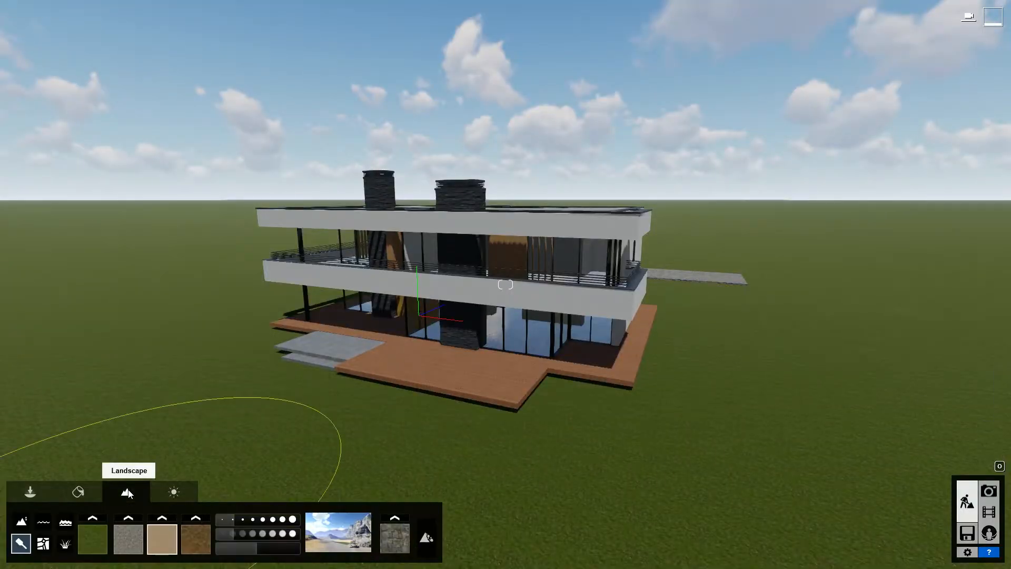
click(42, 544)
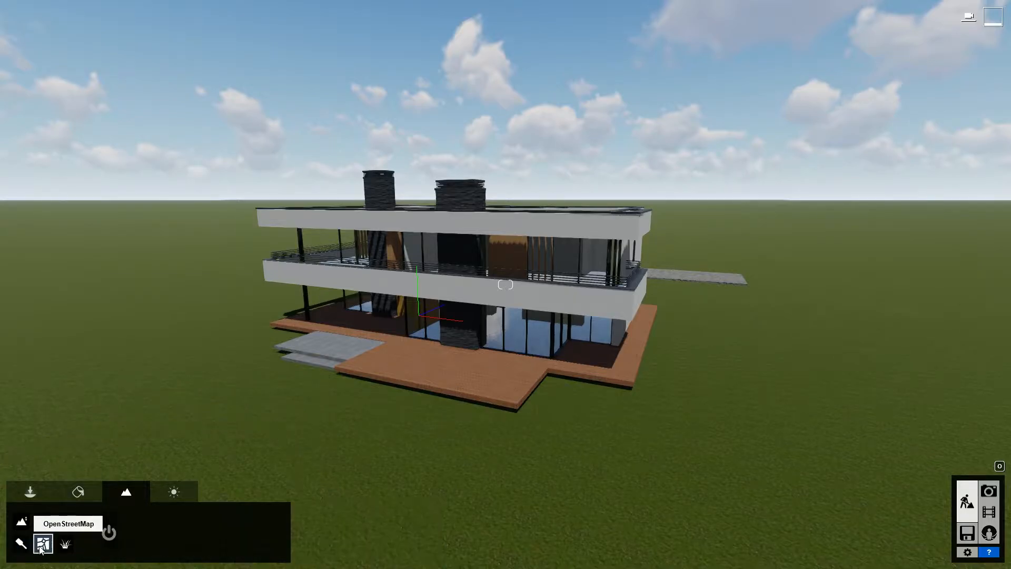
click(109, 532)
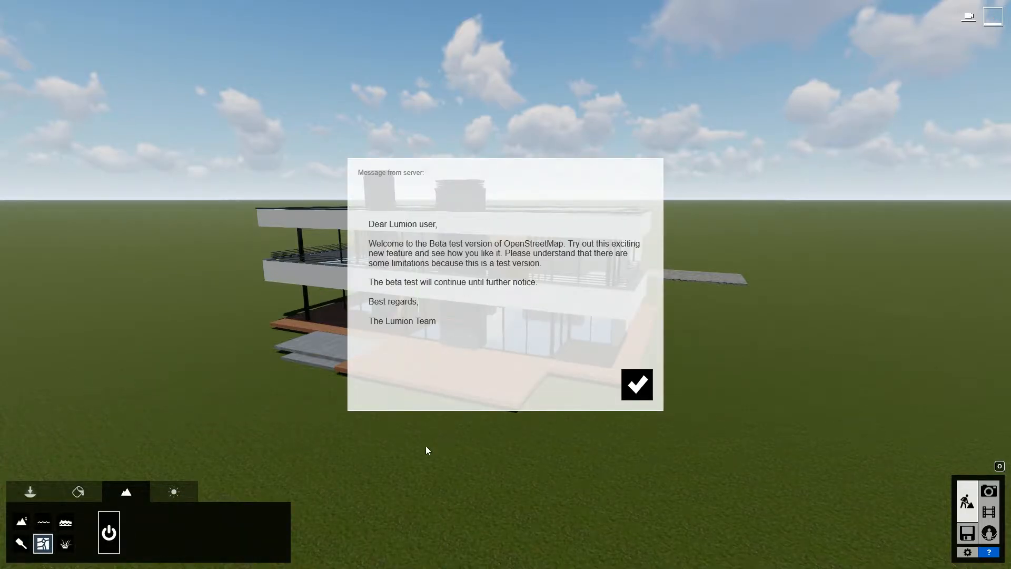
click(633, 391)
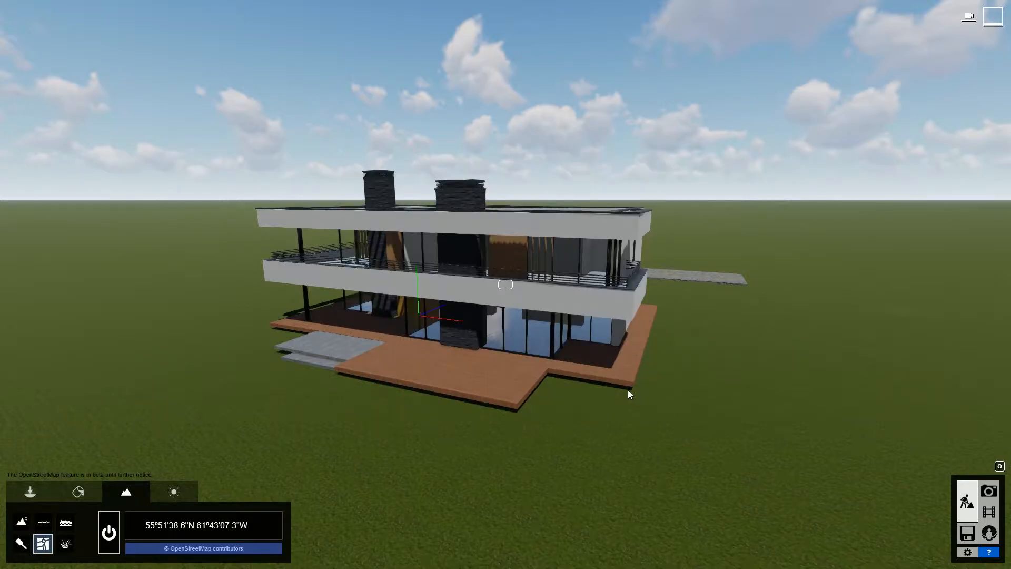
click(222, 528)
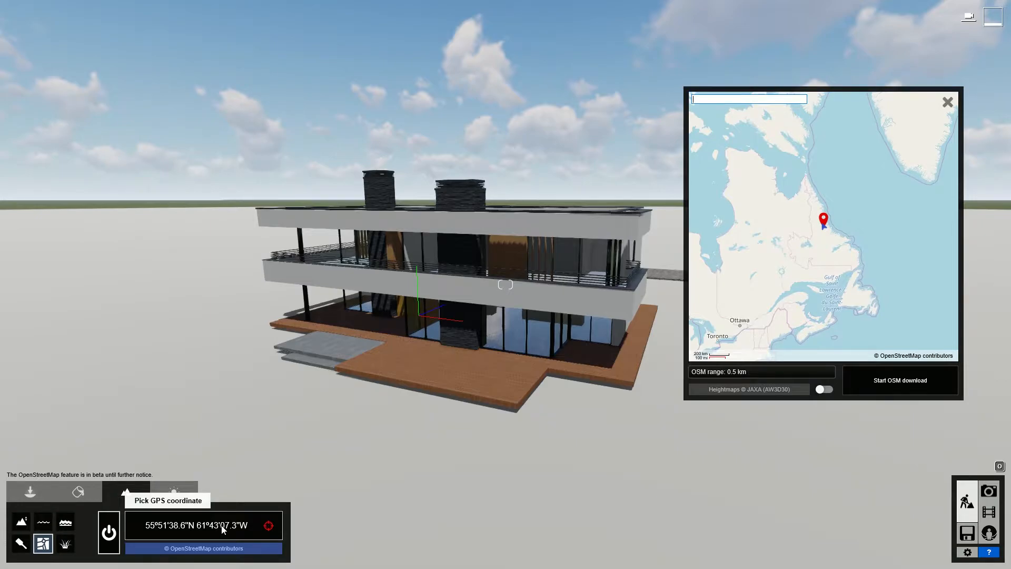
key(Return)
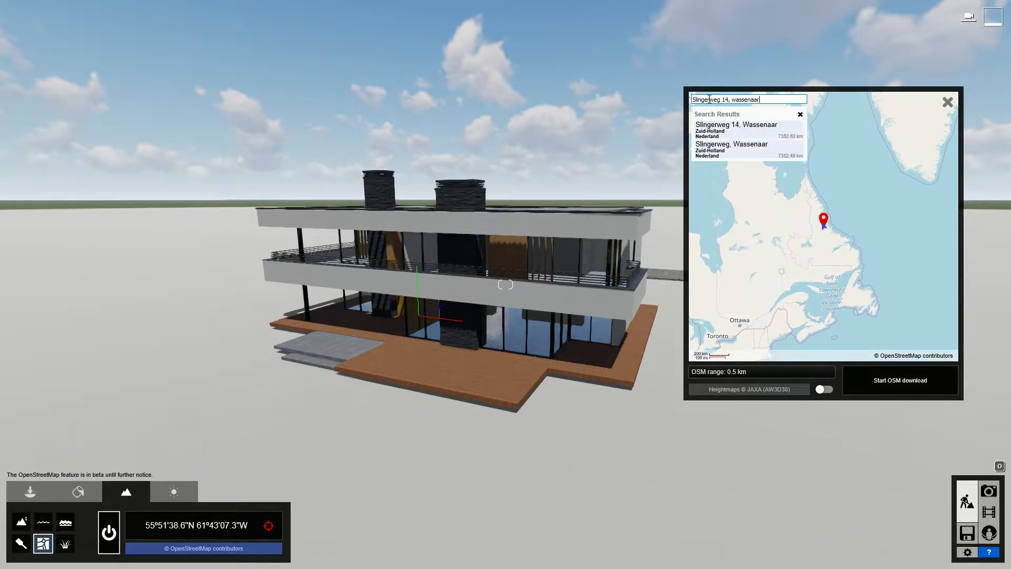
click(742, 128)
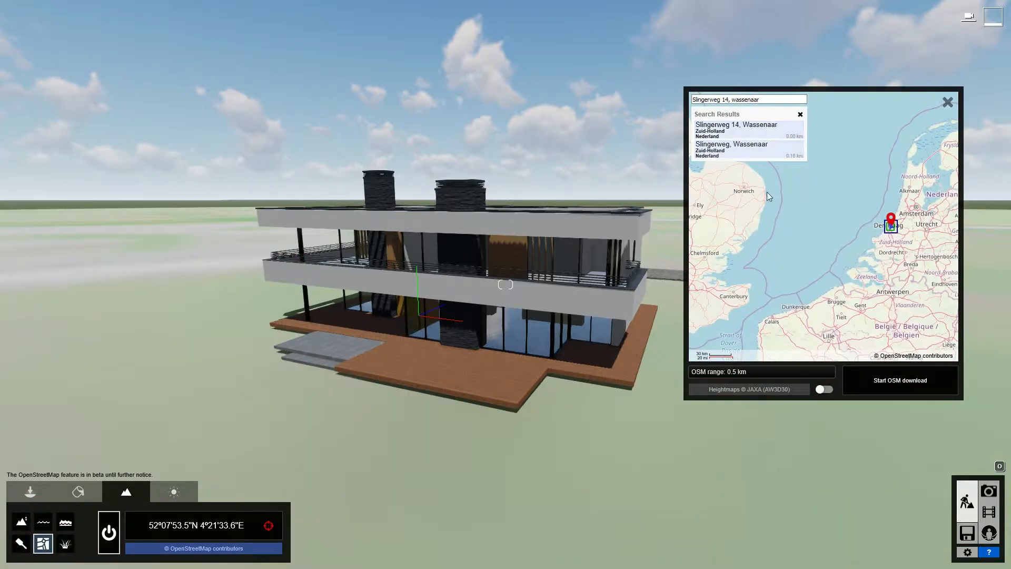
click(824, 389)
click(891, 384)
click(891, 386)
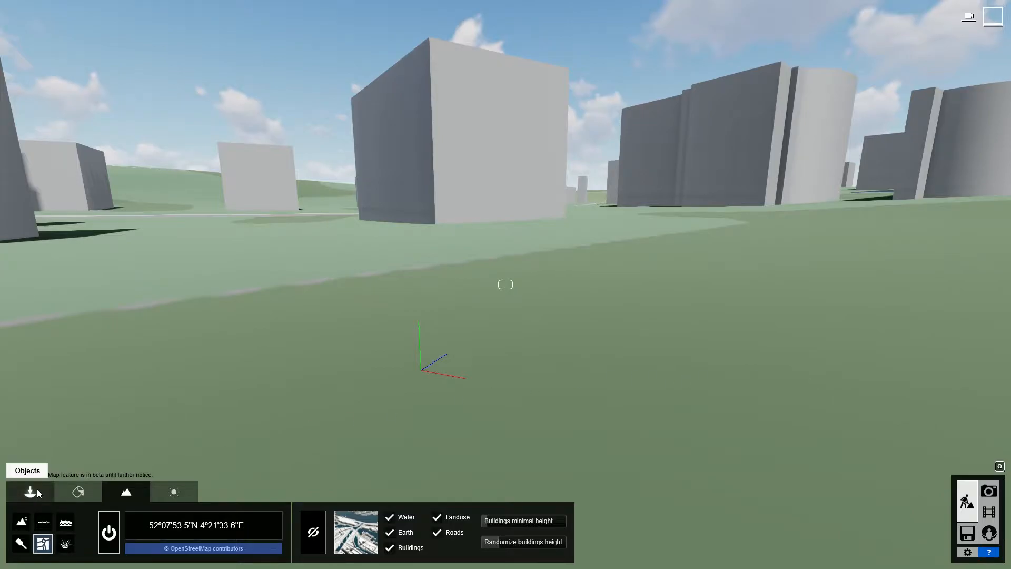
Raise the villa out of the terrain and fly the camera to an aerial view over it.
click(32, 491)
click(420, 371)
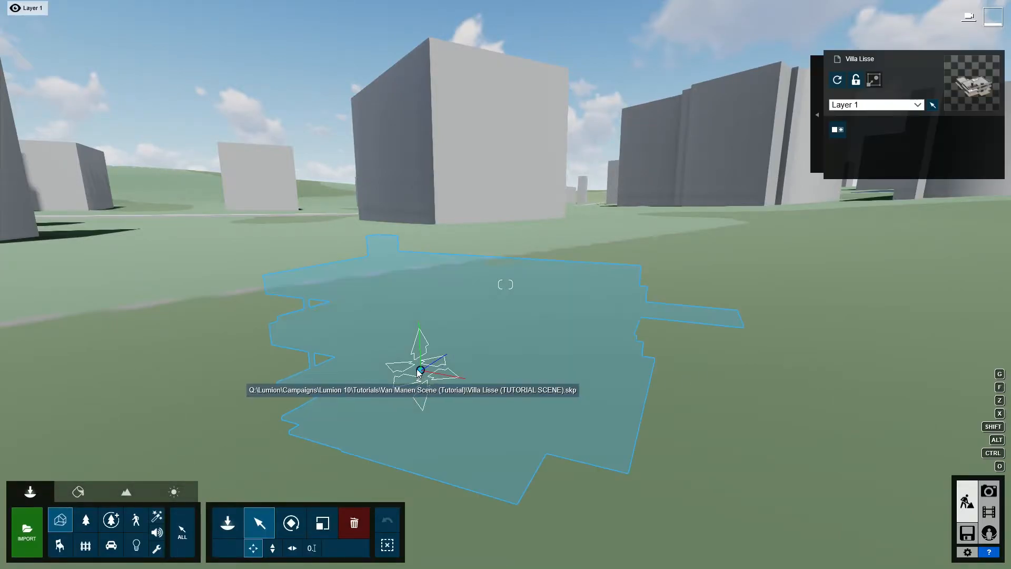
drag(419, 371, 409, 347)
key(s)
right_drag(409, 347, 548, 274)
key(shift+s)
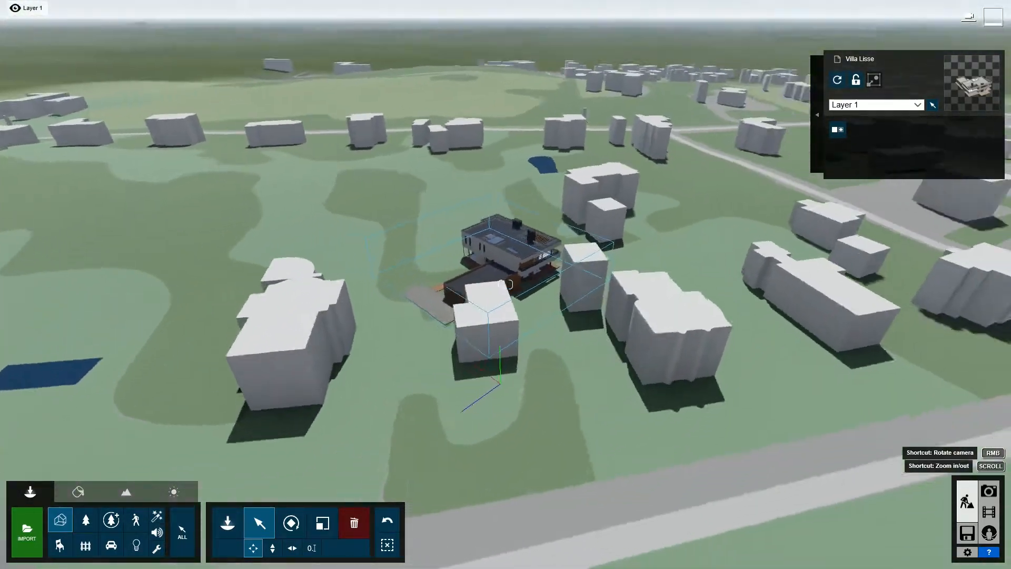
right_drag(403, 295, 432, 300)
key(s)
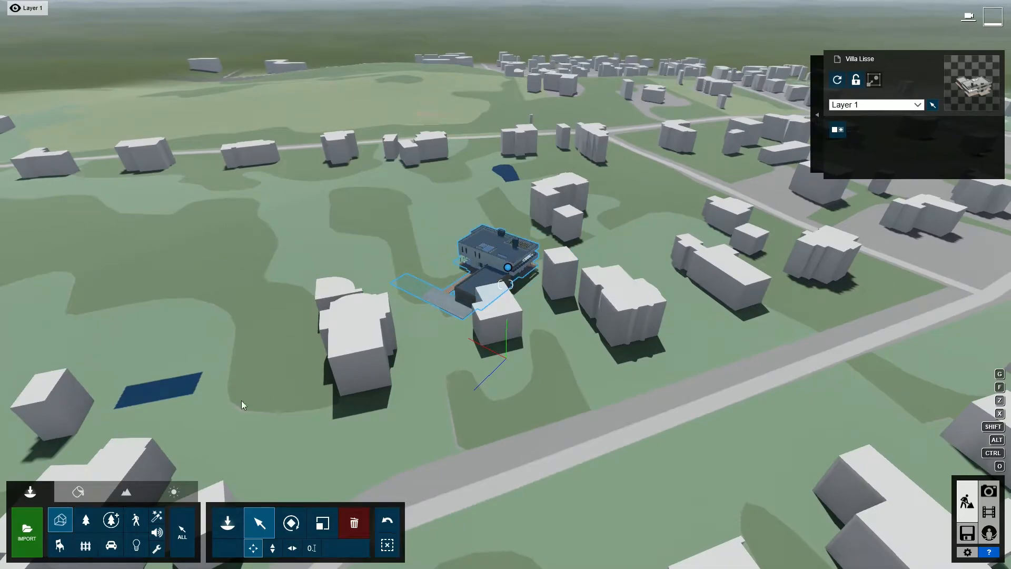
Hide the OpenStreetMap building that overlaps the villa's plot.
click(126, 492)
click(312, 530)
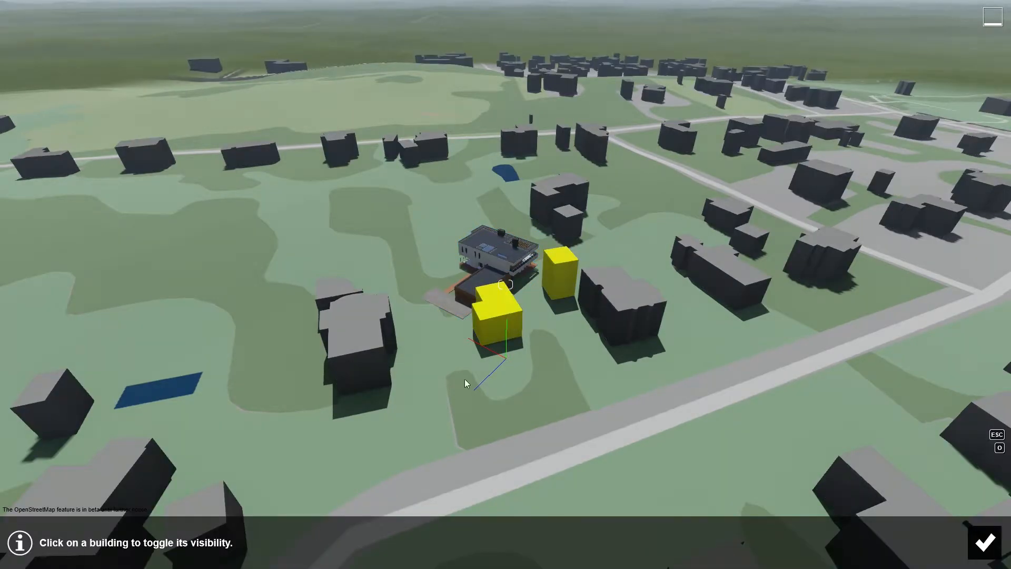
click(490, 329)
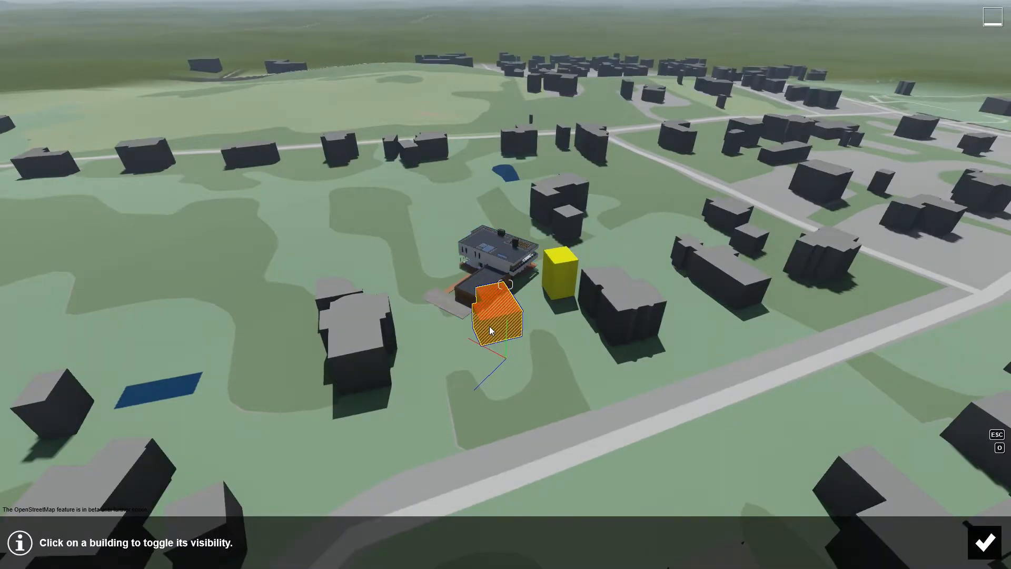
click(982, 542)
Lower, rotate and move the villa into its plot on the terrain.
click(30, 492)
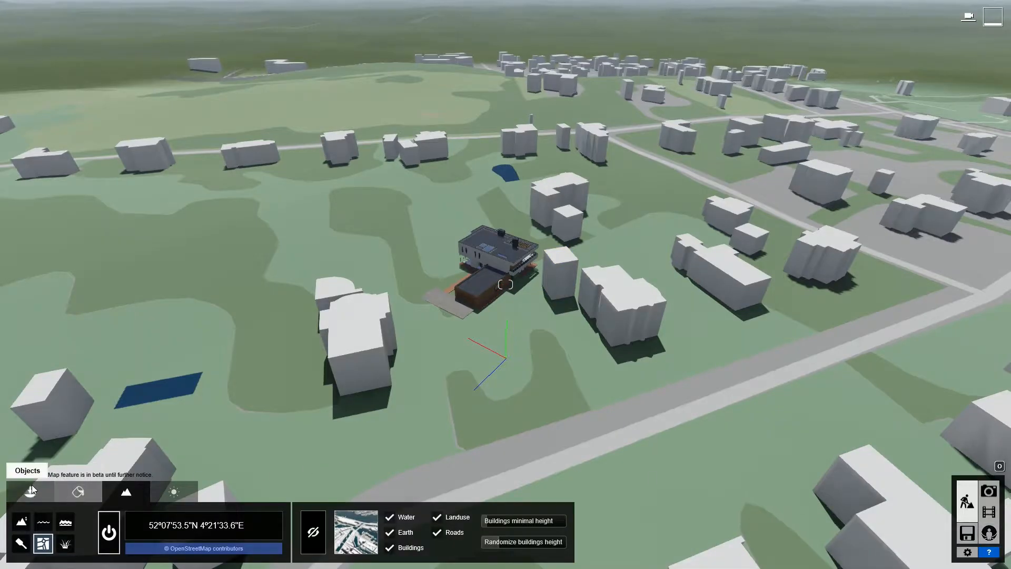
click(506, 270)
drag(505, 268, 517, 359)
key(r)
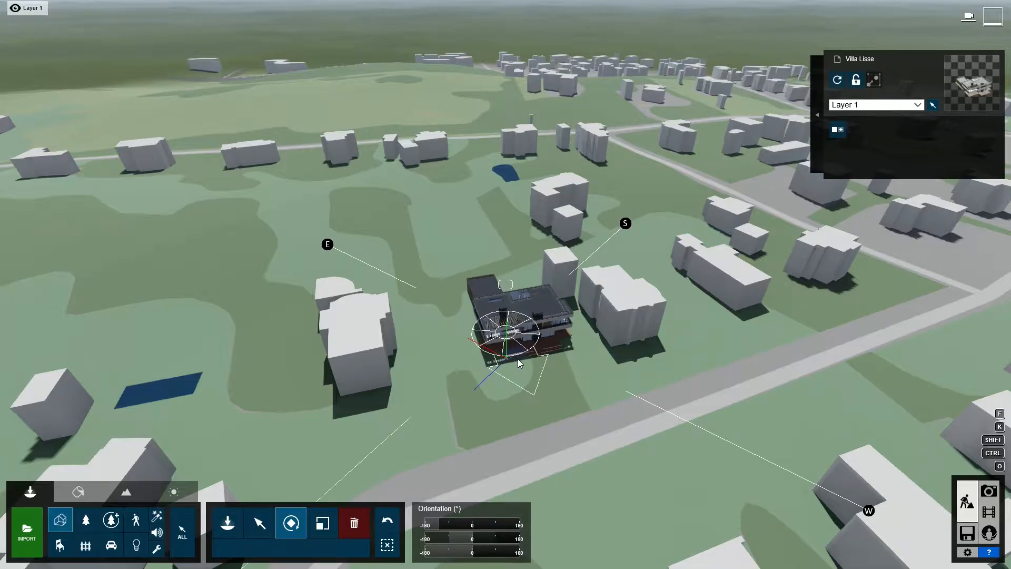
key(m)
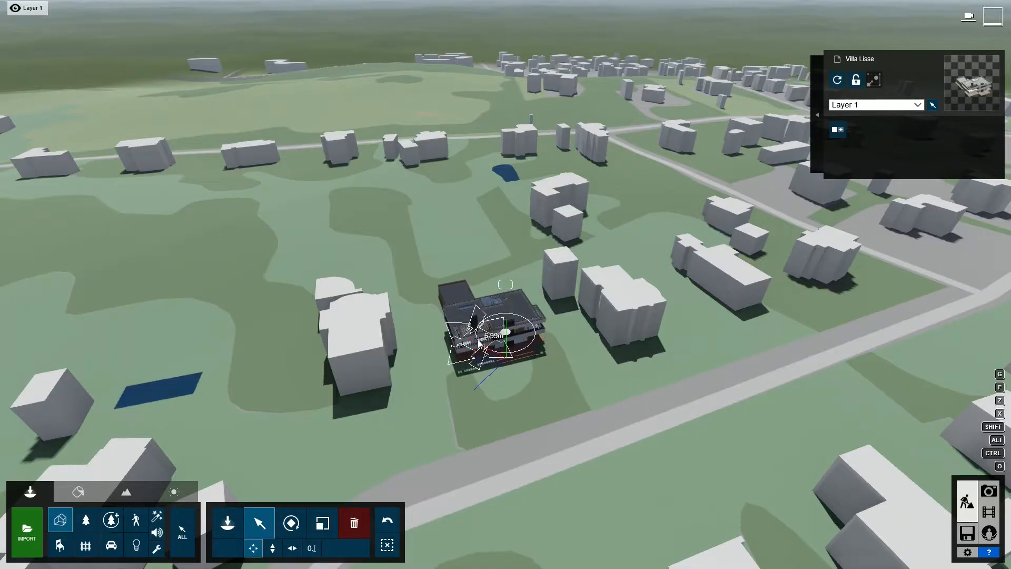
key(h)
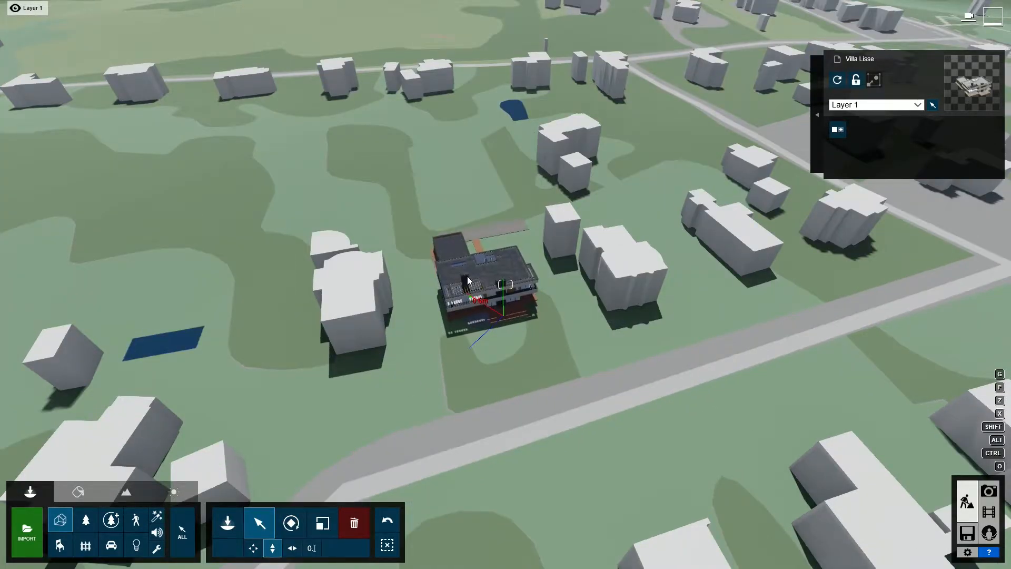
Swing the sun direction so shadows fall to the left.
click(174, 491)
drag(126, 556, 95, 533)
click(30, 491)
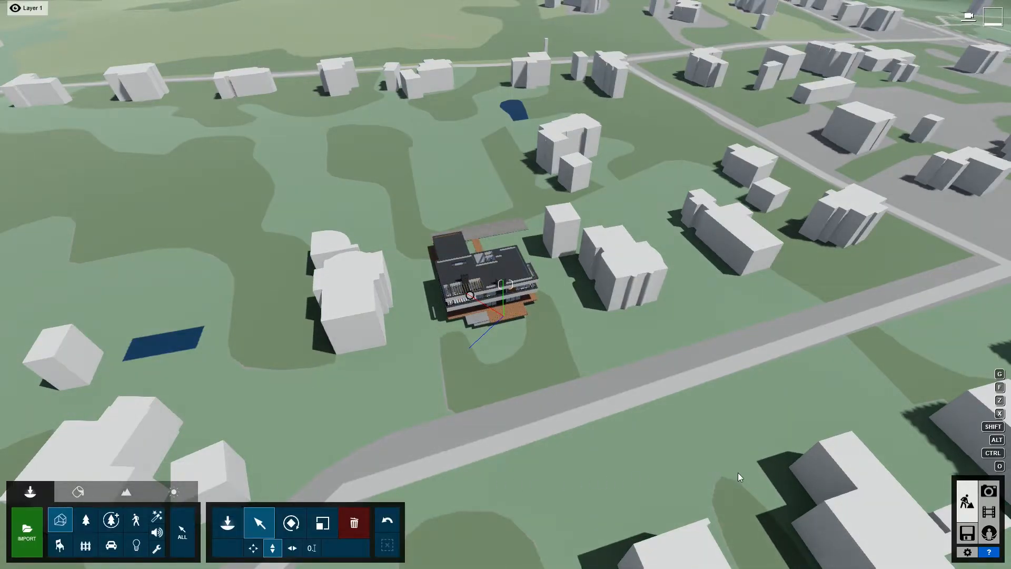
Store the current view as photo 1 and add the Camera > Photo Matching effect.
click(988, 491)
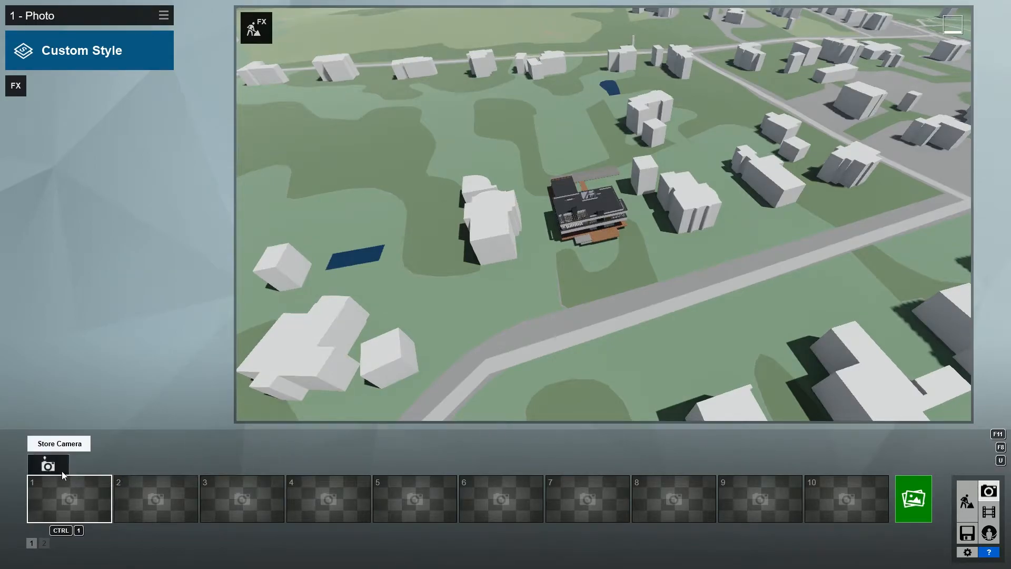
click(48, 465)
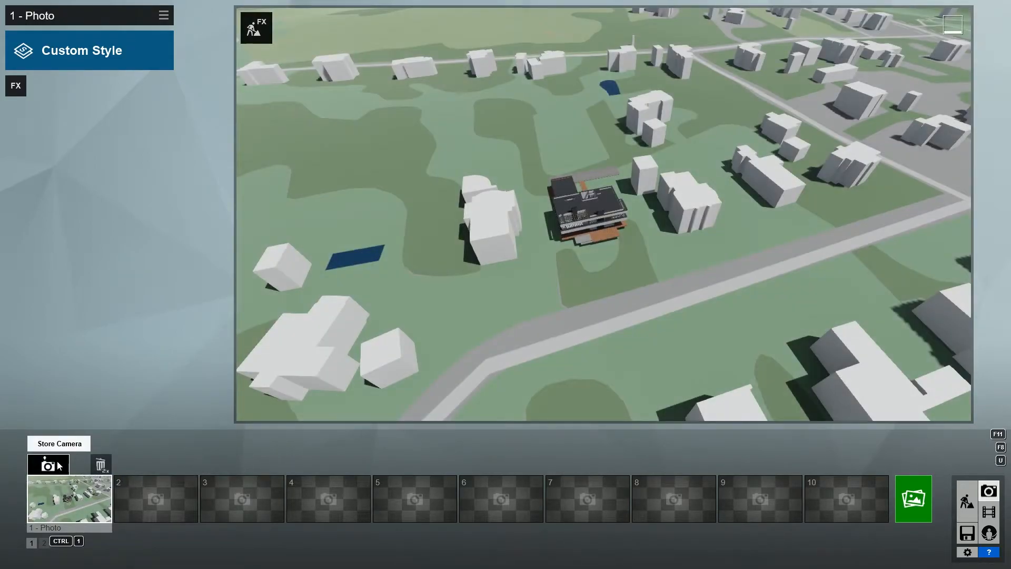
click(17, 87)
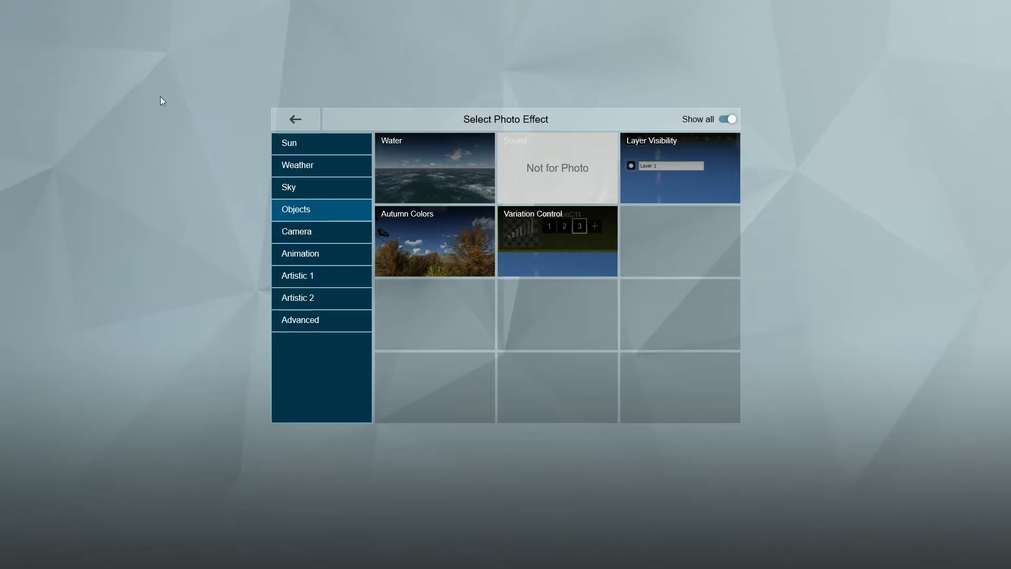
click(296, 230)
click(411, 183)
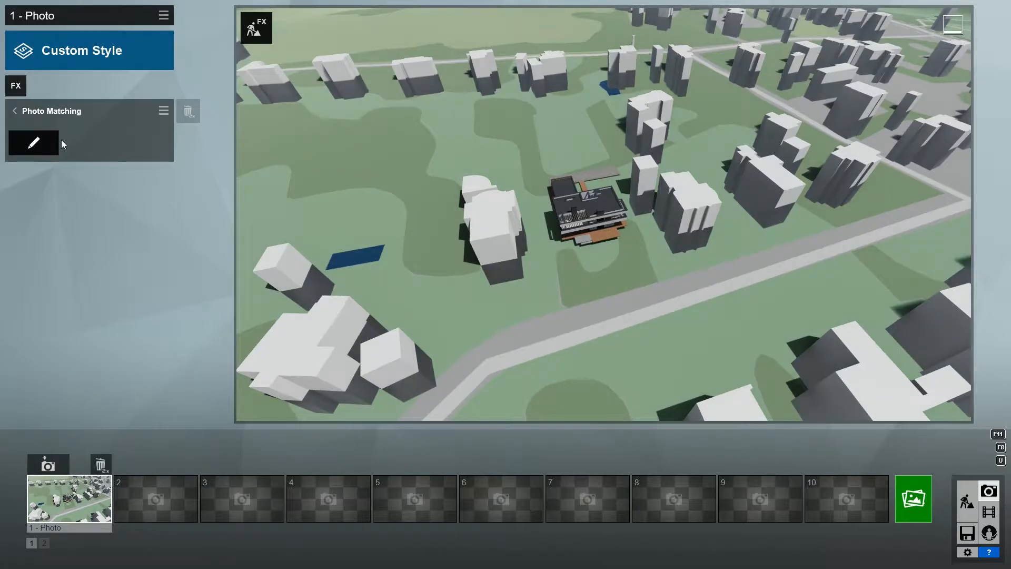
Load the aerial photo 721_2160.jpg as the photo matching background.
click(32, 141)
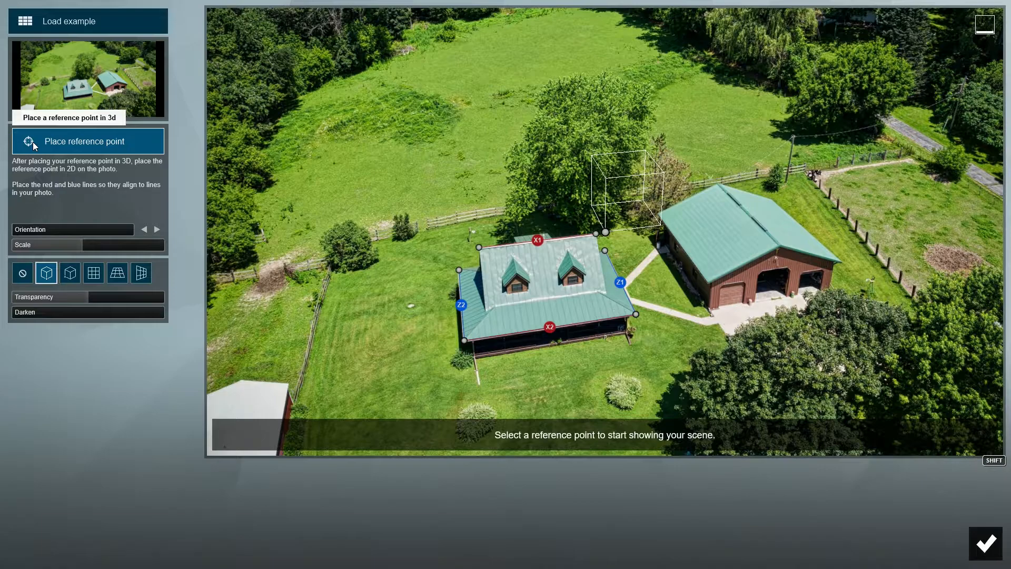
click(55, 103)
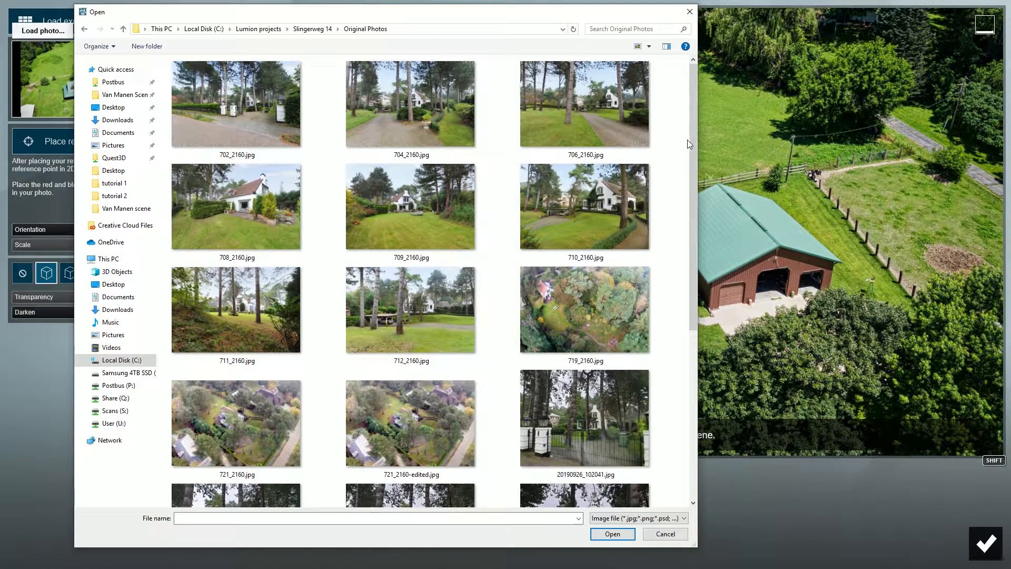
drag(690, 141, 680, 241)
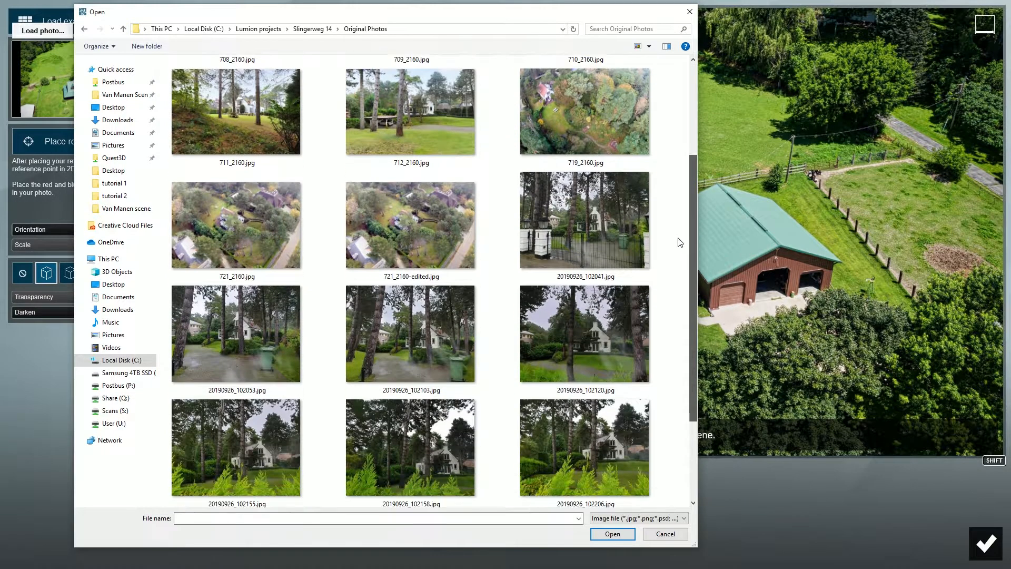
double_click(249, 223)
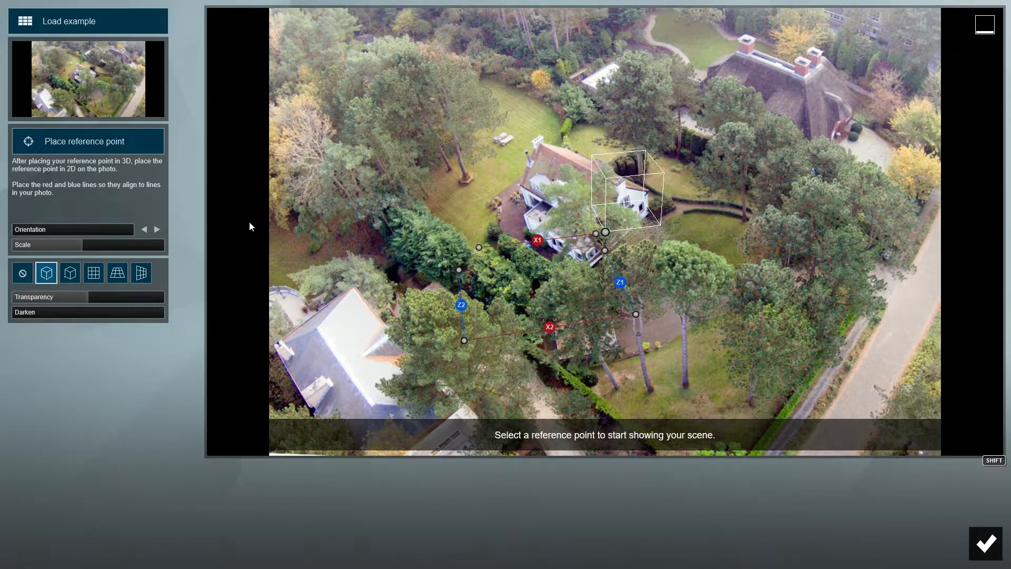
Align the X1/X2 and Z1/Z2 perspective lines with parallel roof and house edges.
drag(478, 248, 518, 184)
drag(596, 233, 637, 91)
drag(523, 304, 649, 212)
drag(590, 265, 523, 188)
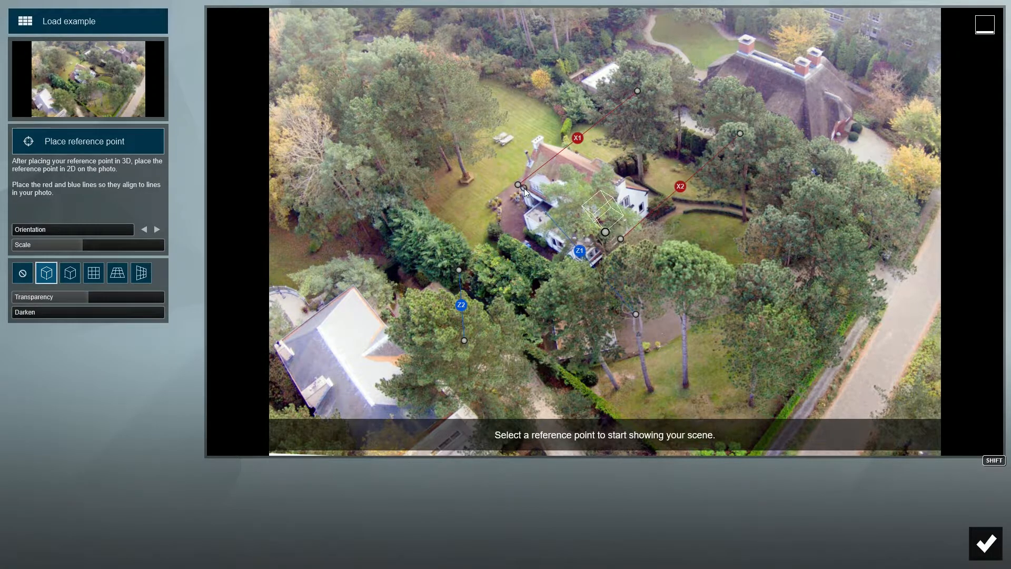
drag(636, 314, 754, 331)
drag(458, 269, 544, 137)
drag(464, 341, 752, 246)
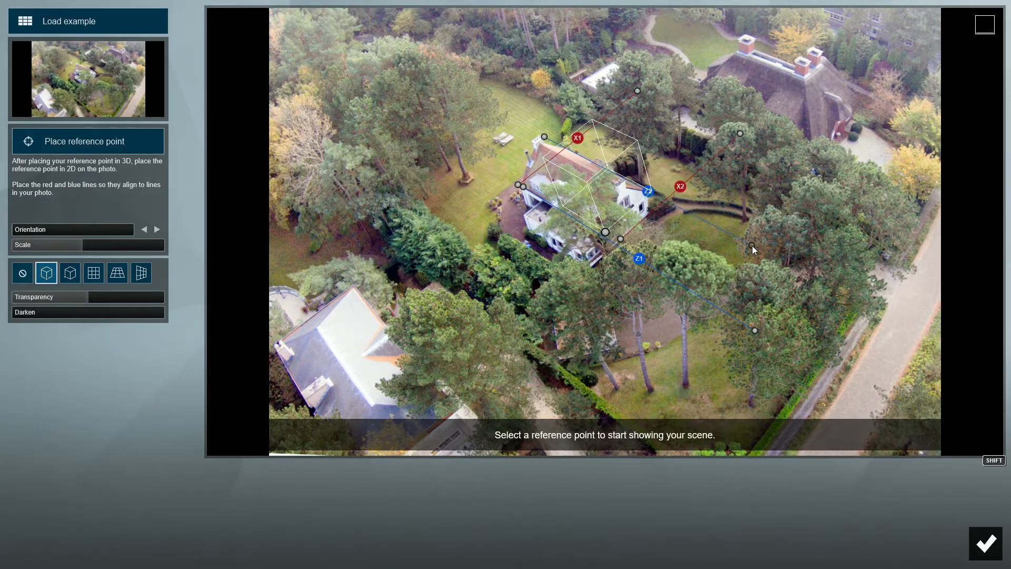
Move the reference point onto the roof and toggle the XZ grid and cube guide.
drag(606, 233, 613, 298)
click(117, 273)
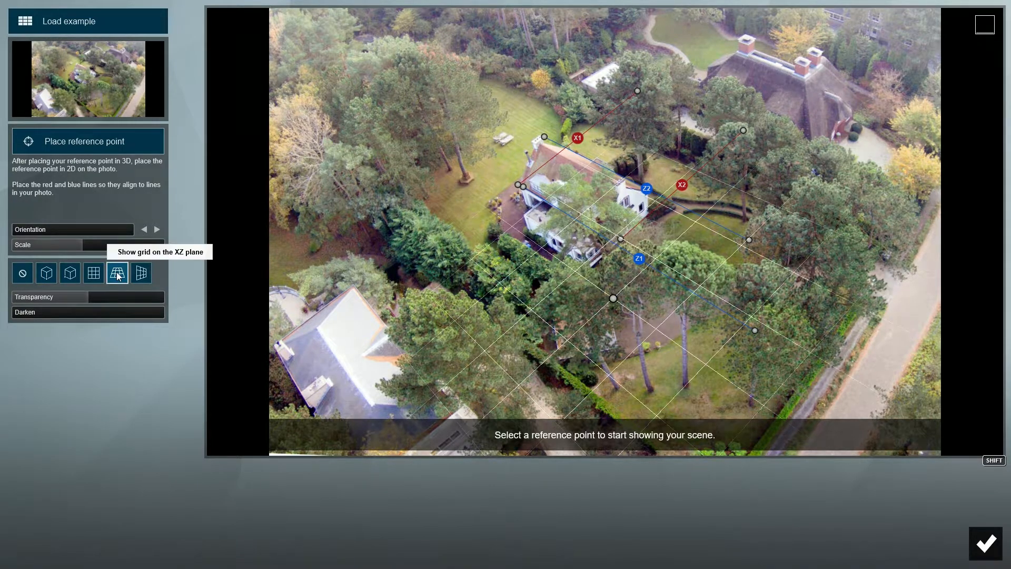
click(46, 273)
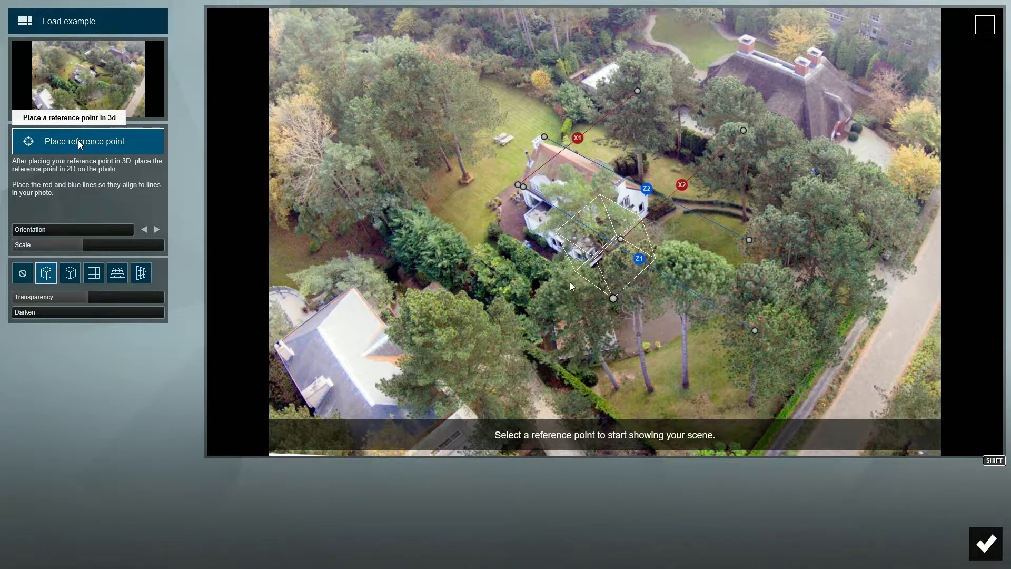
Set the 3D reference point on the villa model's front corner and confirm.
click(79, 143)
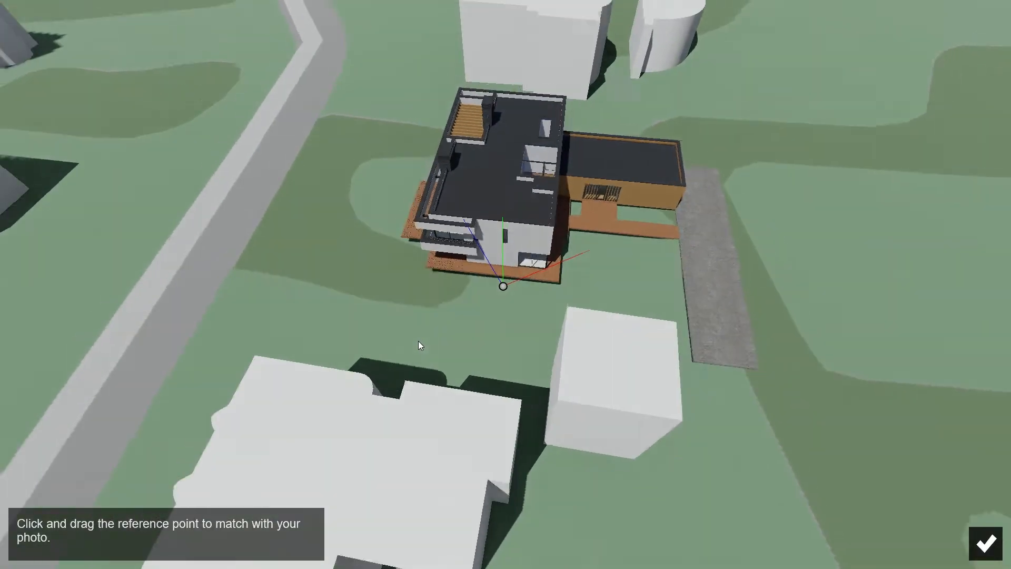
scroll(419, 341, down, 2)
right_drag(419, 341, 330, 346)
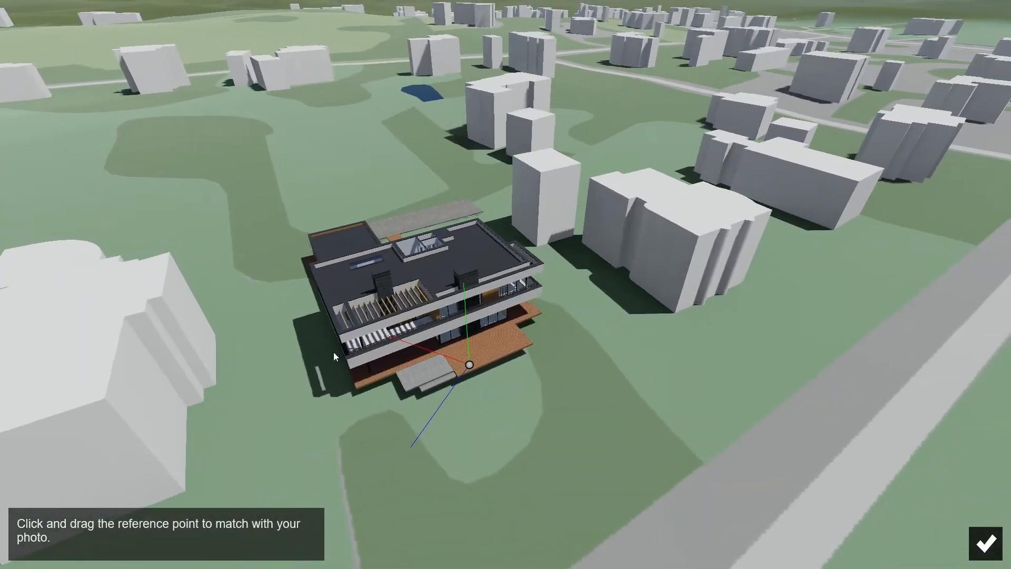
click(358, 387)
click(985, 542)
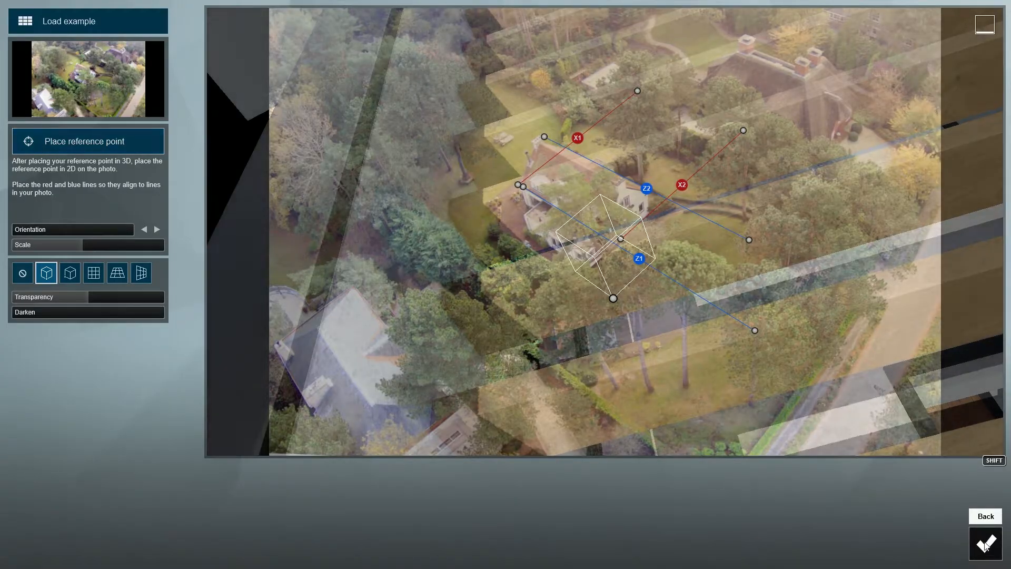
Adjust the 3D scene's scale, position and transparency to fit the villa's plot, then confirm.
drag(79, 245, 55, 235)
mouse_move(614, 298)
mouse_down()
mouse_move(582, 317)
mouse_move(564, 315)
mouse_up()
mouse_move(61, 246)
mouse_down()
mouse_move(226, 258)
mouse_move(590, 247)
mouse_move(570, 252)
mouse_up()
mouse_move(564, 316)
mouse_down()
mouse_move(541, 321)
mouse_move(549, 303)
mouse_move(554, 314)
mouse_up()
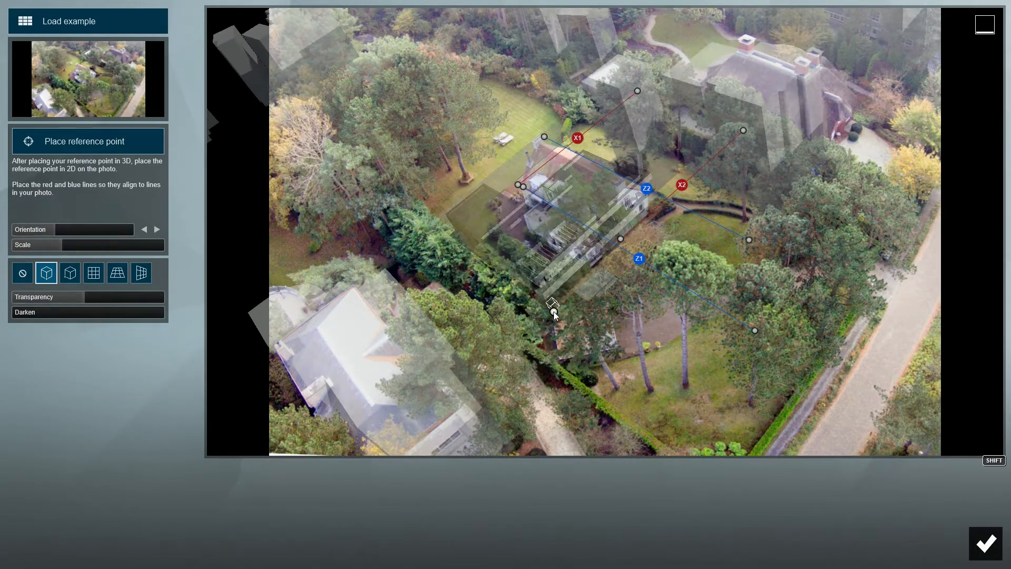
drag(62, 245, 375, 222)
mouse_move(90, 295)
mouse_down()
mouse_move(166, 298)
mouse_move(71, 301)
mouse_move(135, 302)
mouse_move(80, 301)
mouse_up()
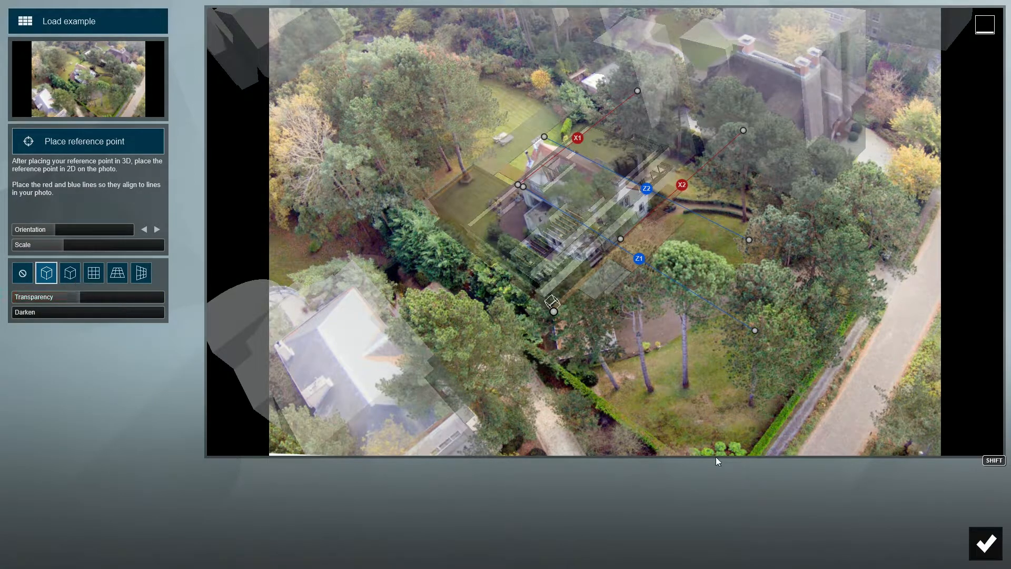
click(986, 543)
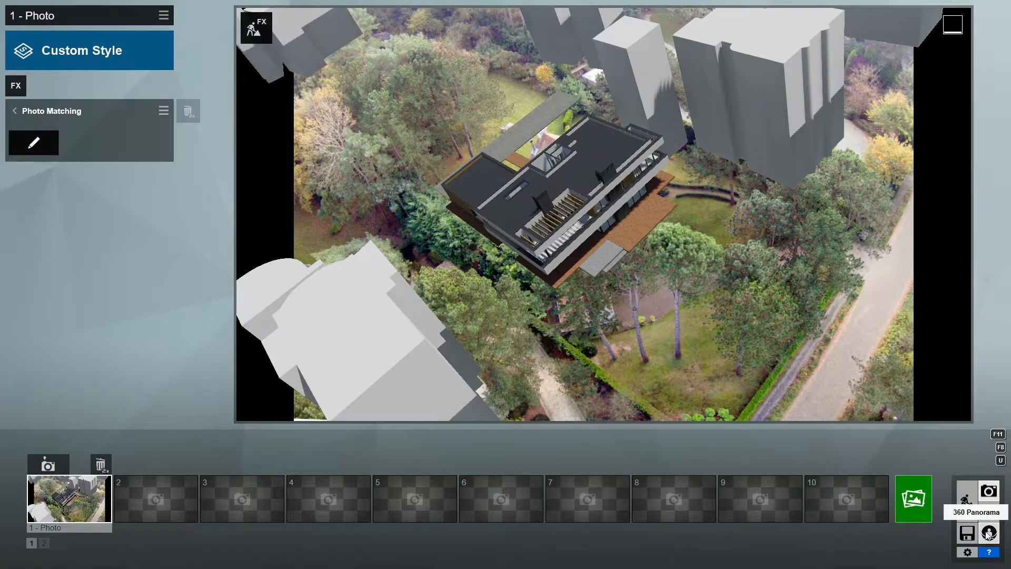
Uncheck Buildings in the OpenStreetMap landscape settings.
click(966, 503)
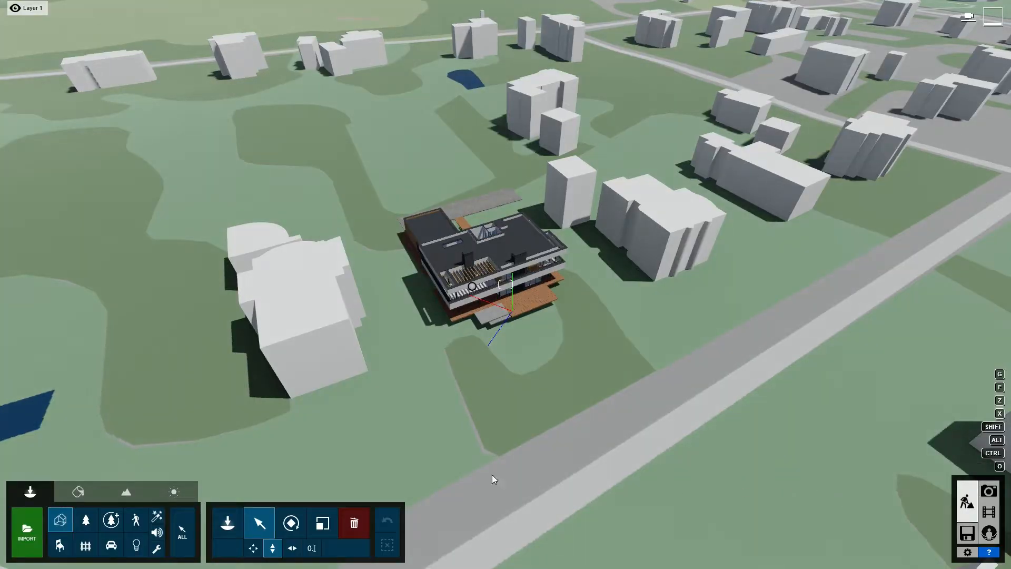
click(129, 491)
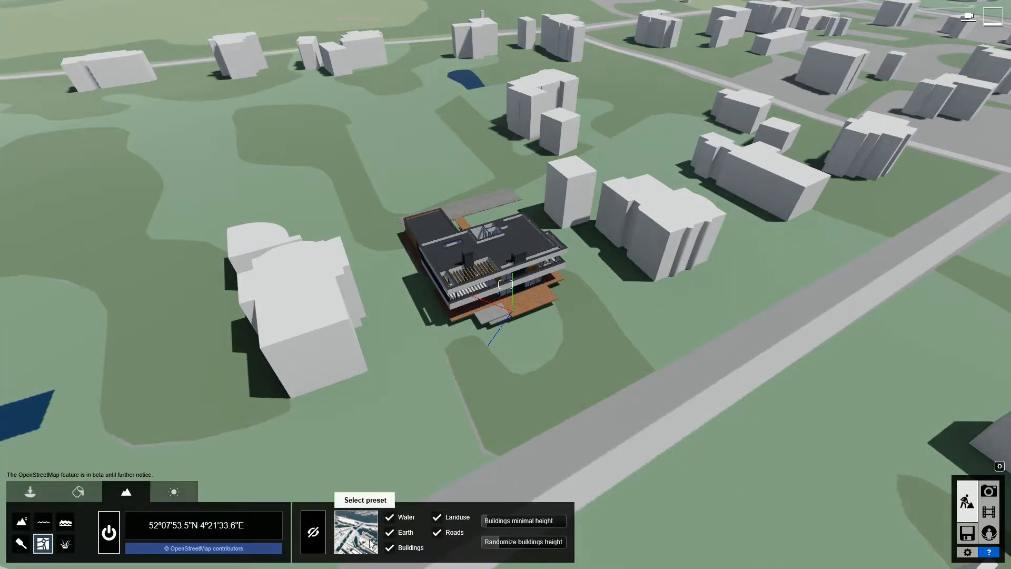
click(390, 548)
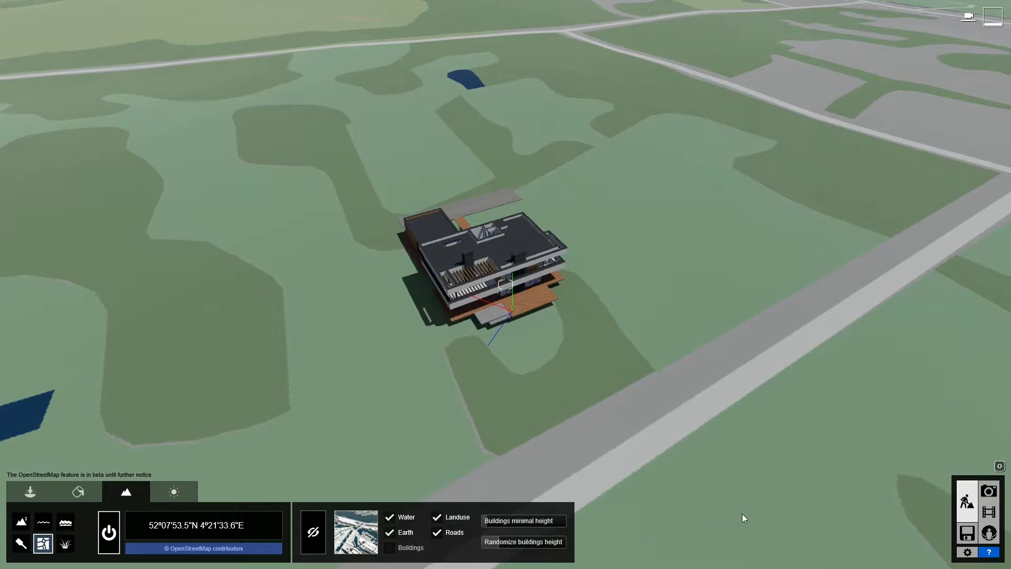
Apply the Overcast custom style to photo 1.
click(988, 491)
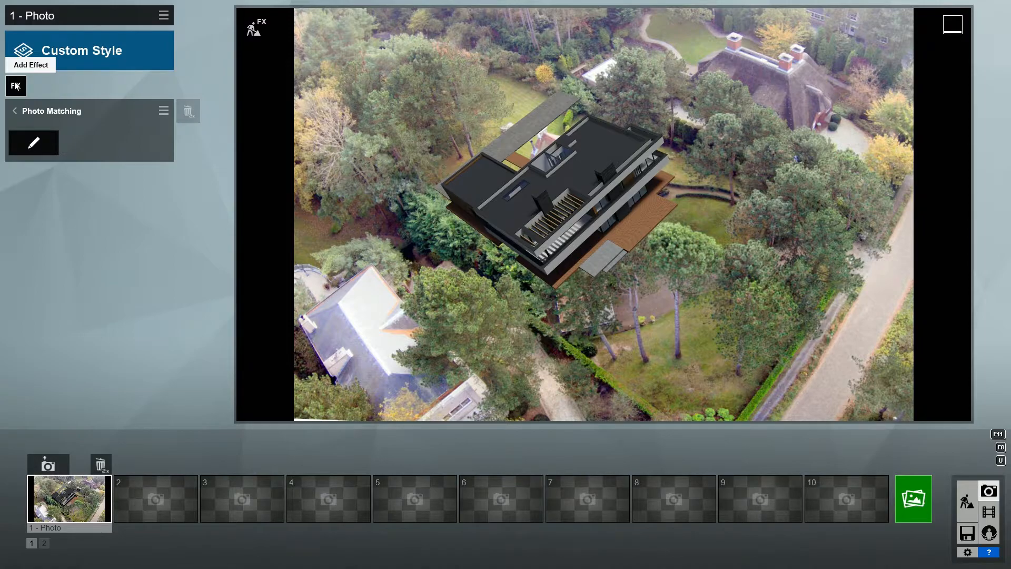
click(62, 59)
click(344, 358)
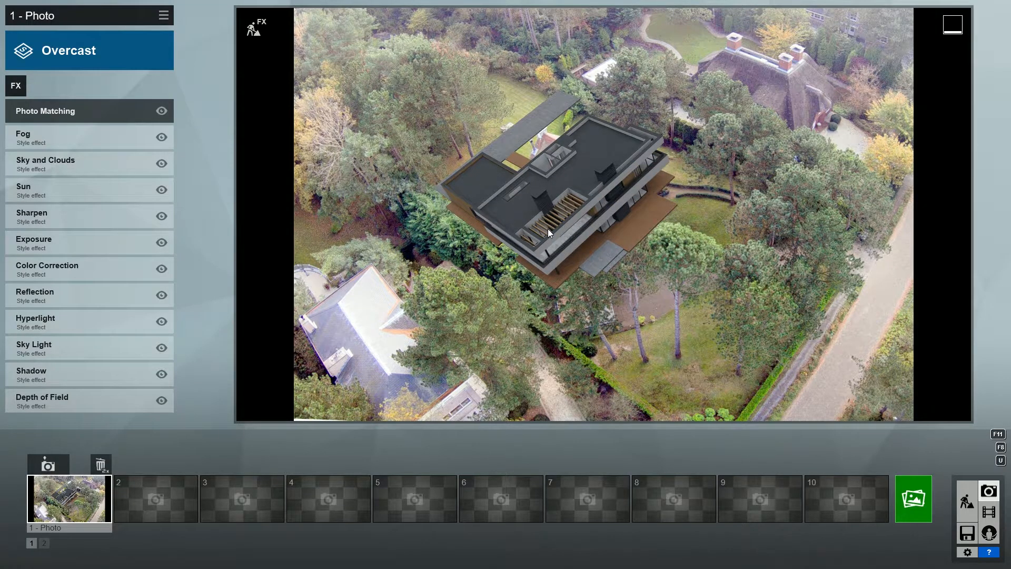
click(253, 28)
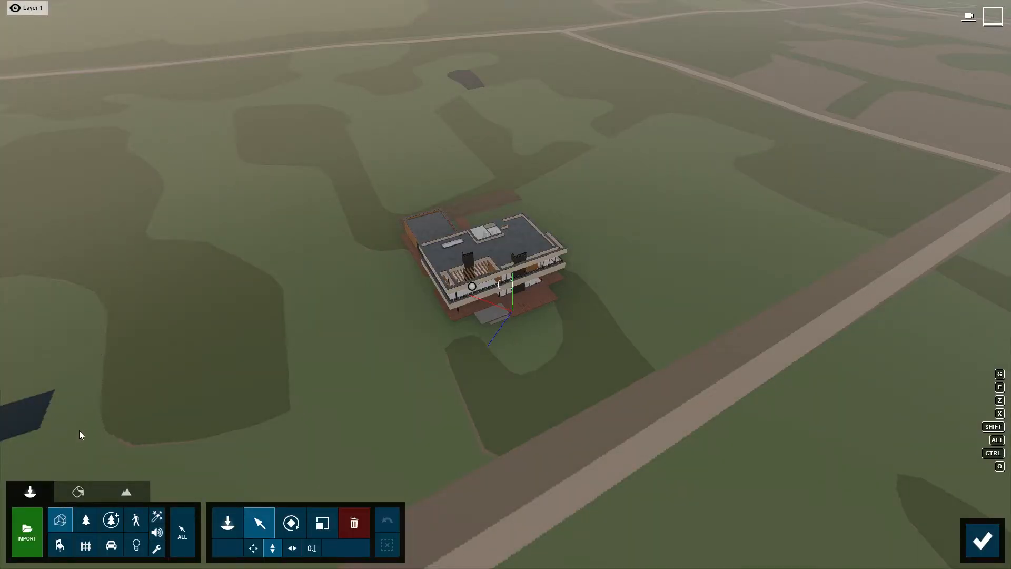
Search Nature for 'europeanaspen' and place EuropeanAspen XL2 trees on the lawn south of the villa.
click(85, 520)
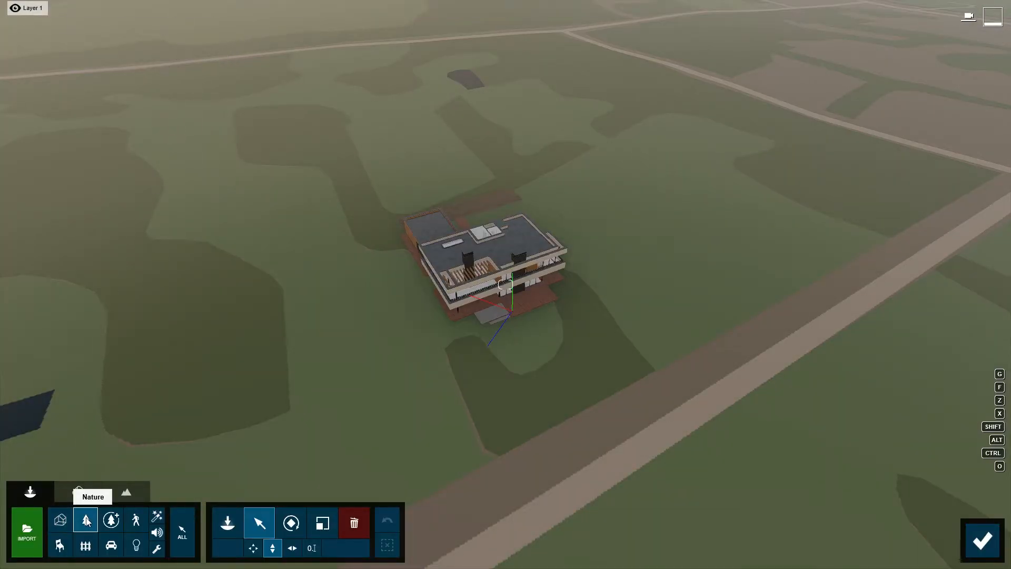
click(227, 523)
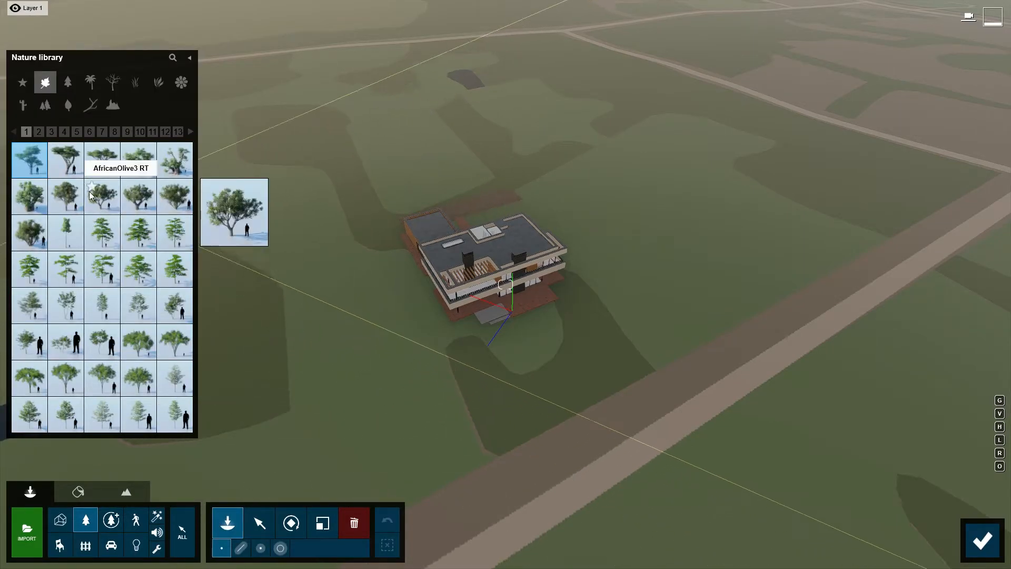
click(63, 132)
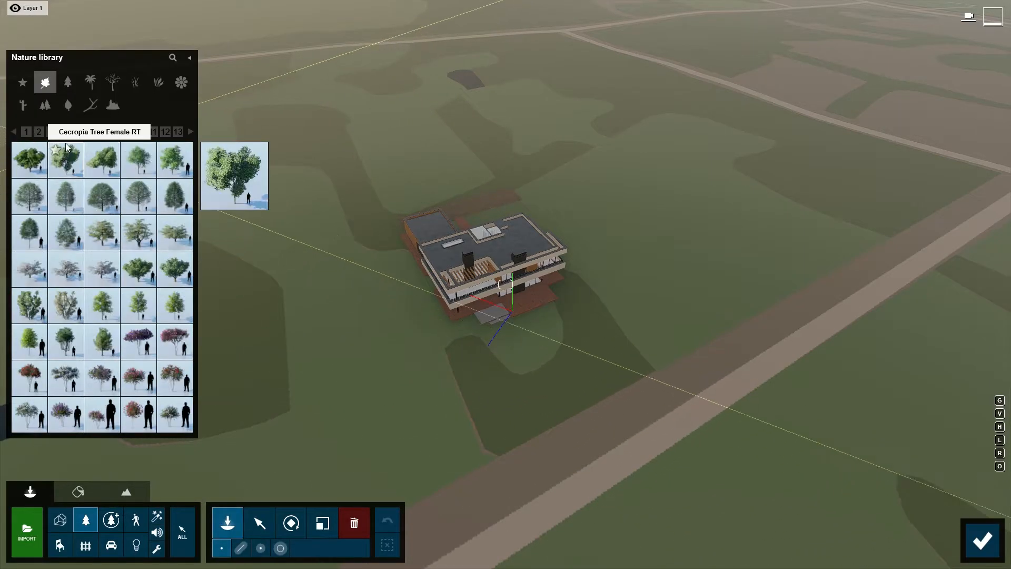
click(172, 58)
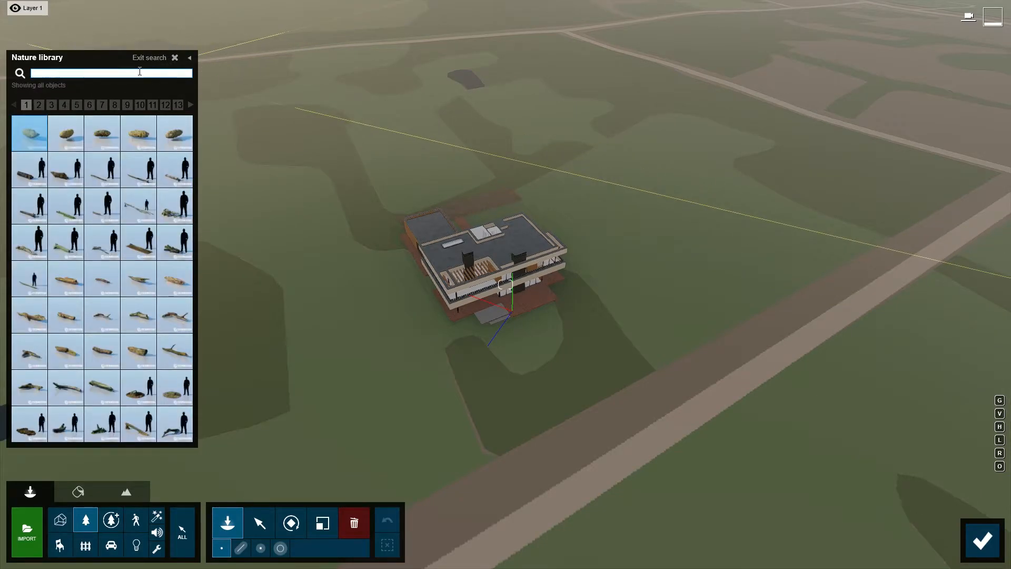
text(europe)
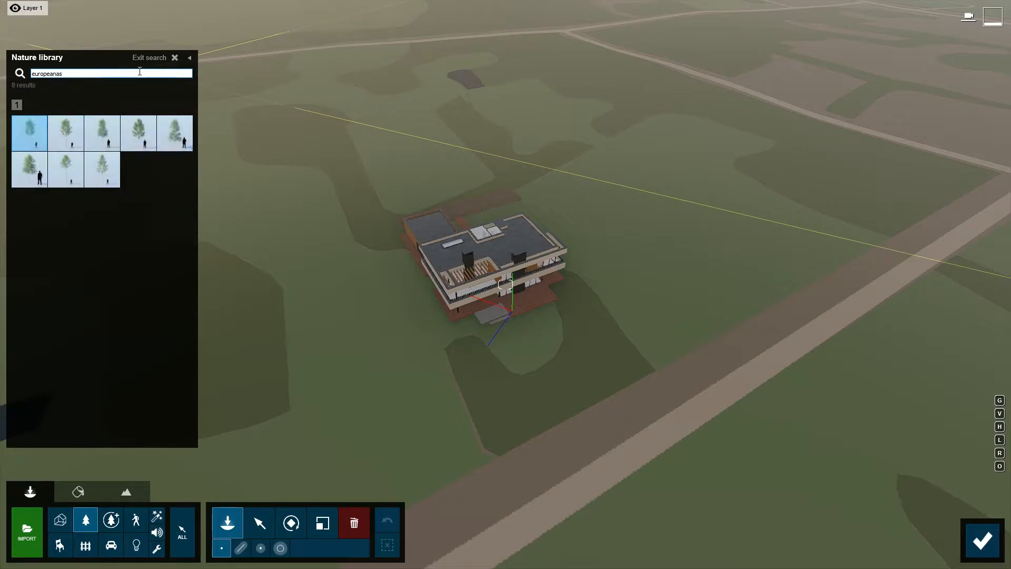
text(anas)
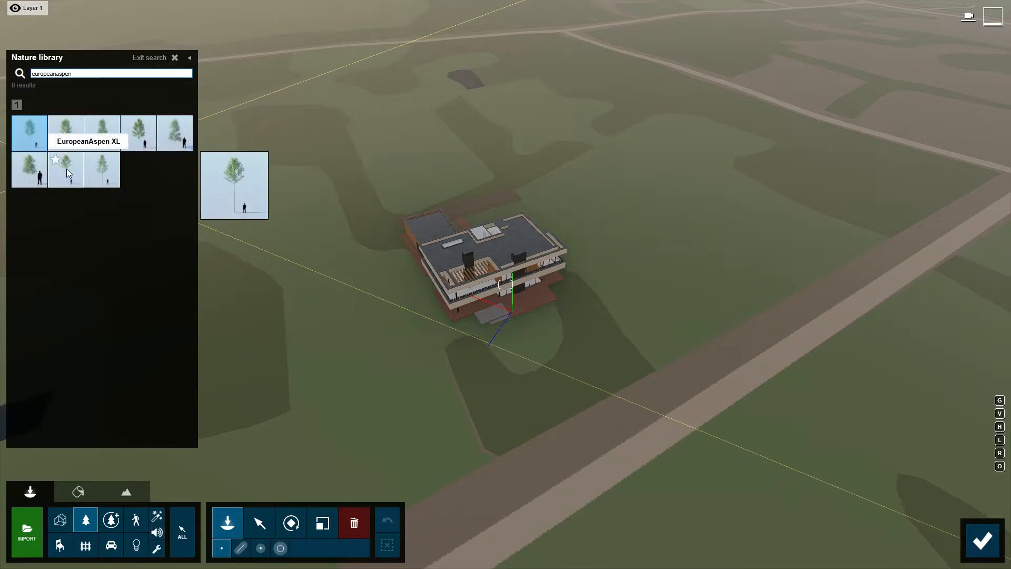
text(pen)
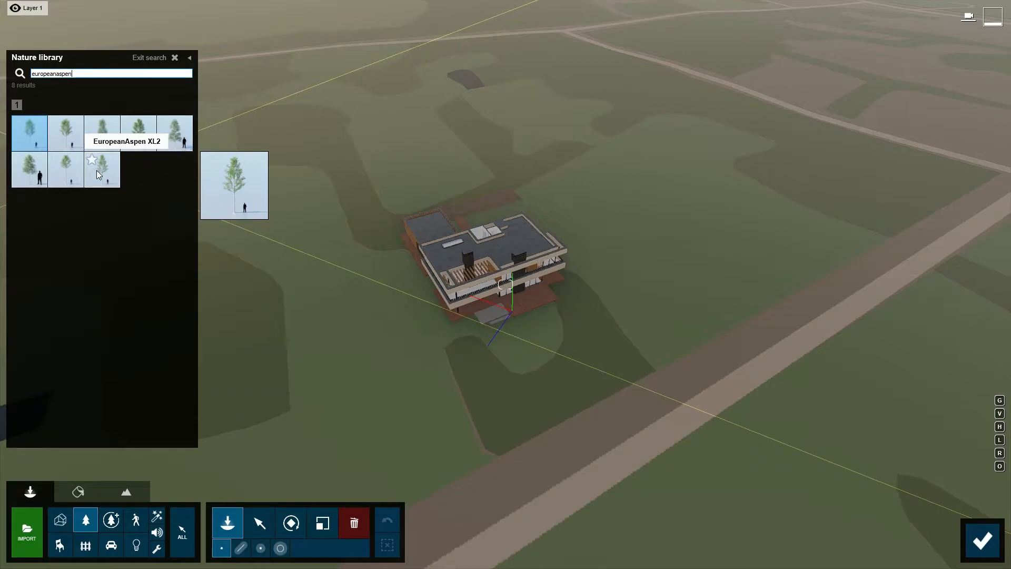
click(96, 170)
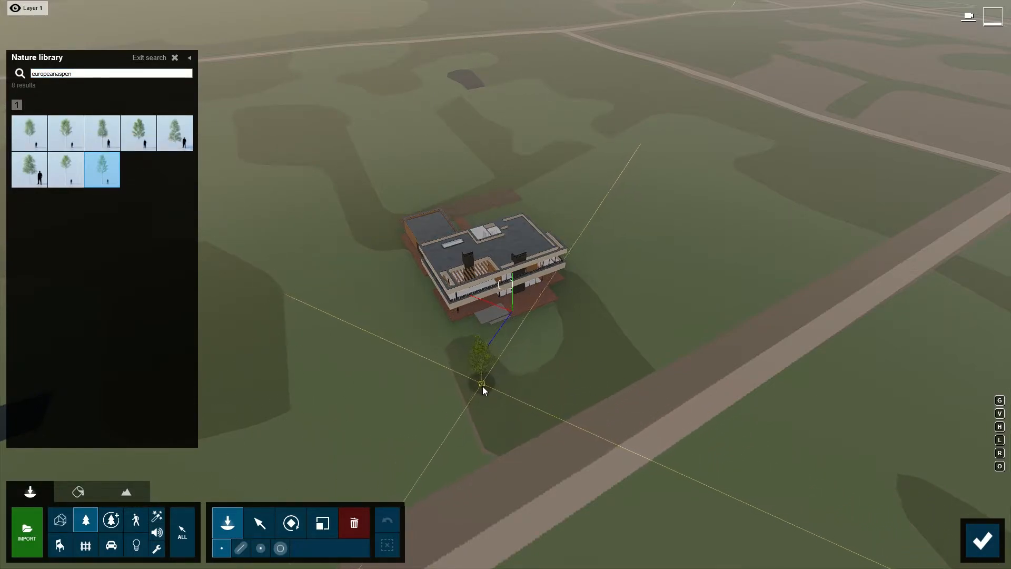
click(482, 409)
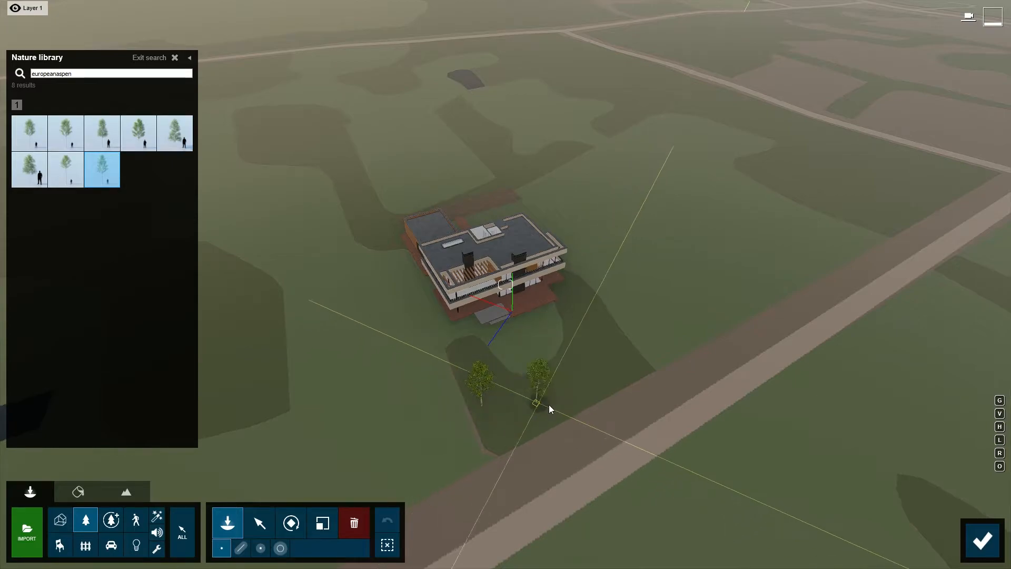
click(982, 541)
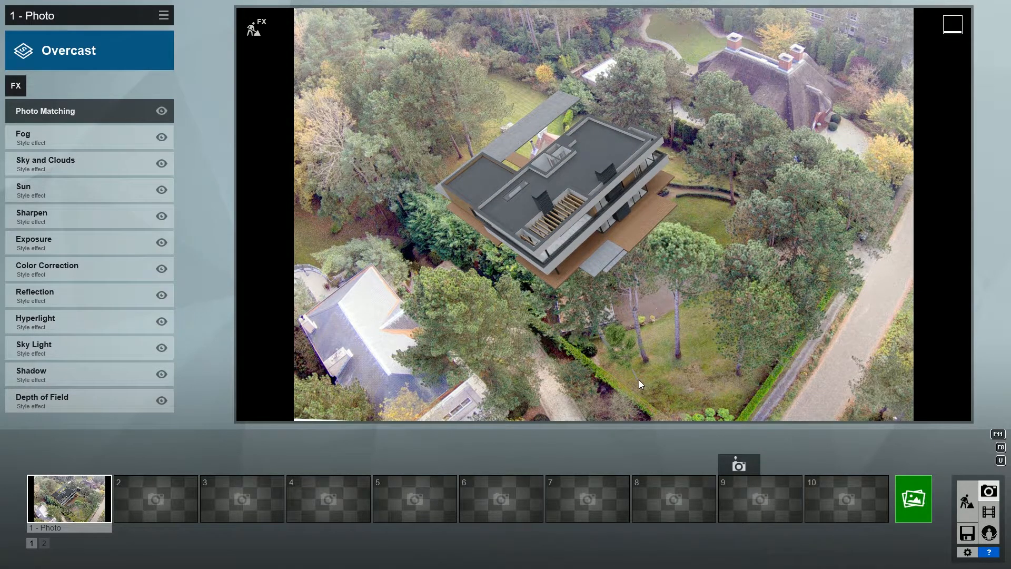
Enlarge the aspen tree and check it in the photo-matched view.
click(253, 28)
right_drag(418, 337, 505, 345)
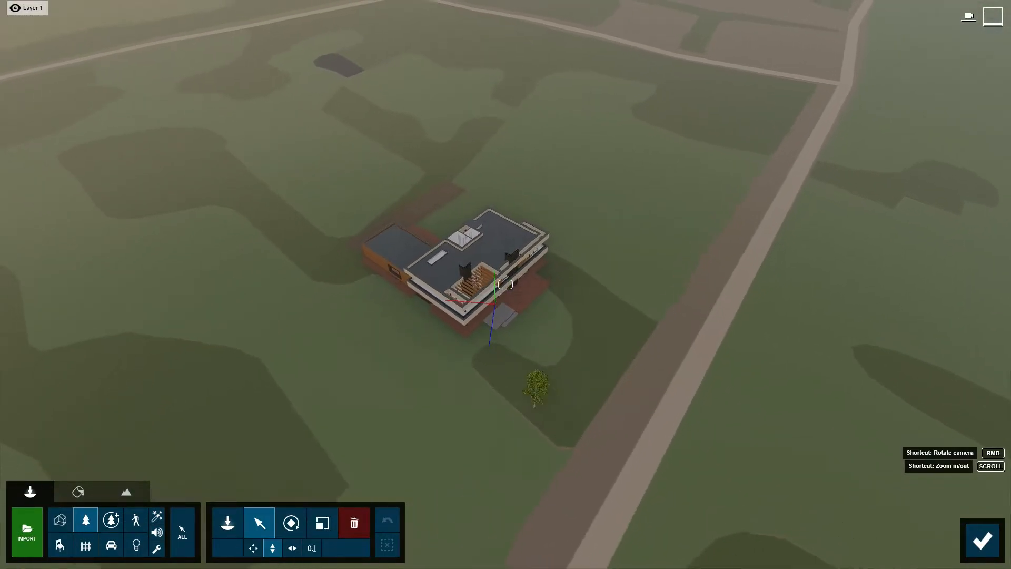
scroll(418, 336, up, 3)
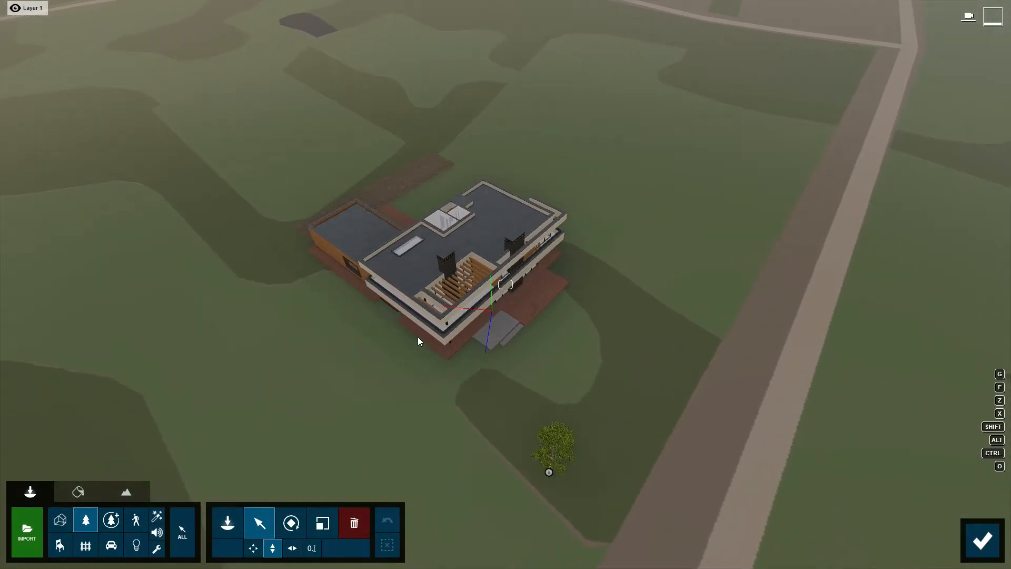
click(322, 523)
drag(548, 472, 555, 440)
click(259, 522)
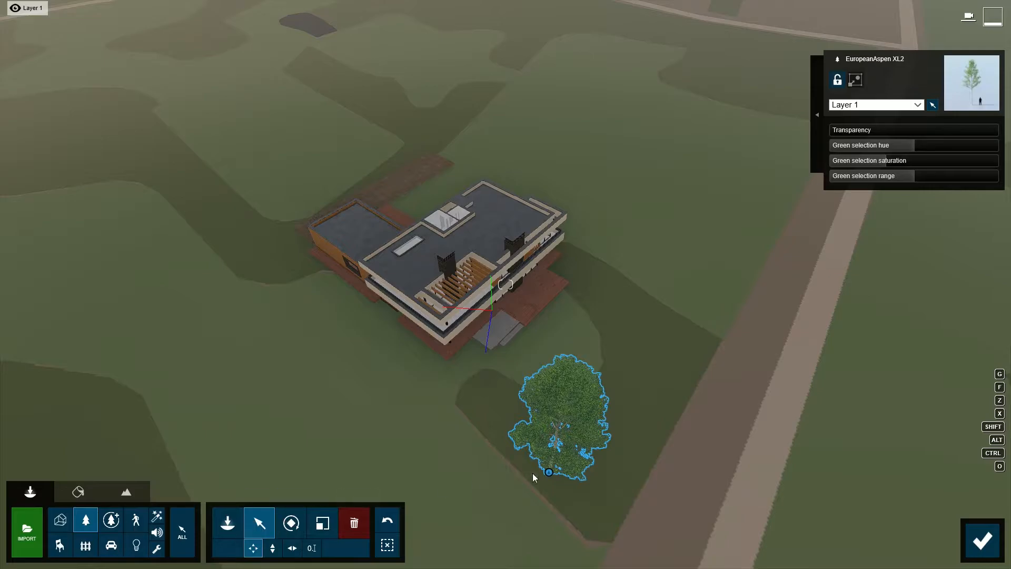
click(982, 539)
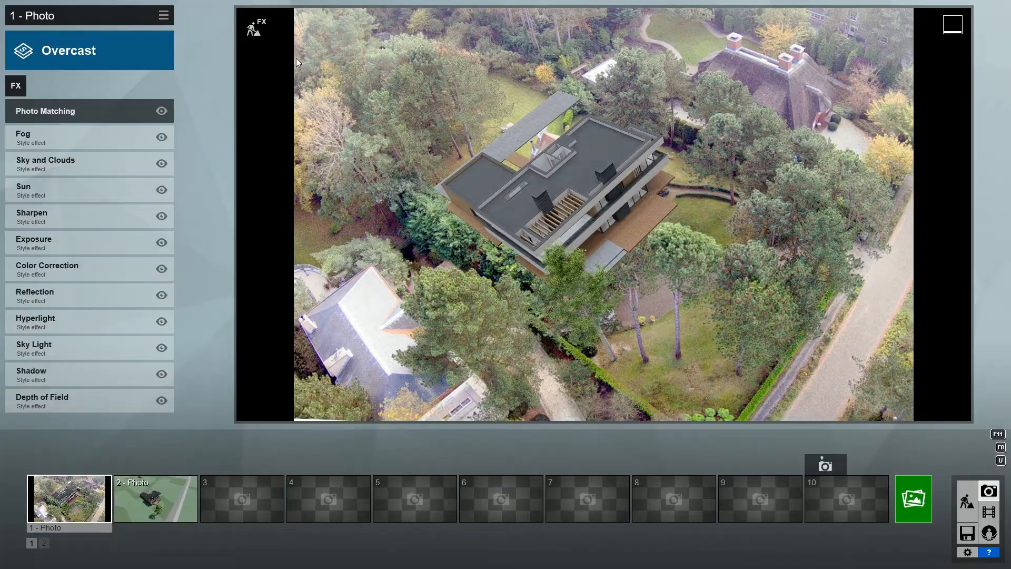
Copy the aspen into a group of three, resizing and rotating the middle one.
click(254, 28)
click(519, 444)
mouse_move(562, 459)
alt+mouse_down()
mouse_move(614, 472)
mouse_move(564, 459)
alt+mouse_up()
click(322, 522)
click(616, 468)
click(290, 522)
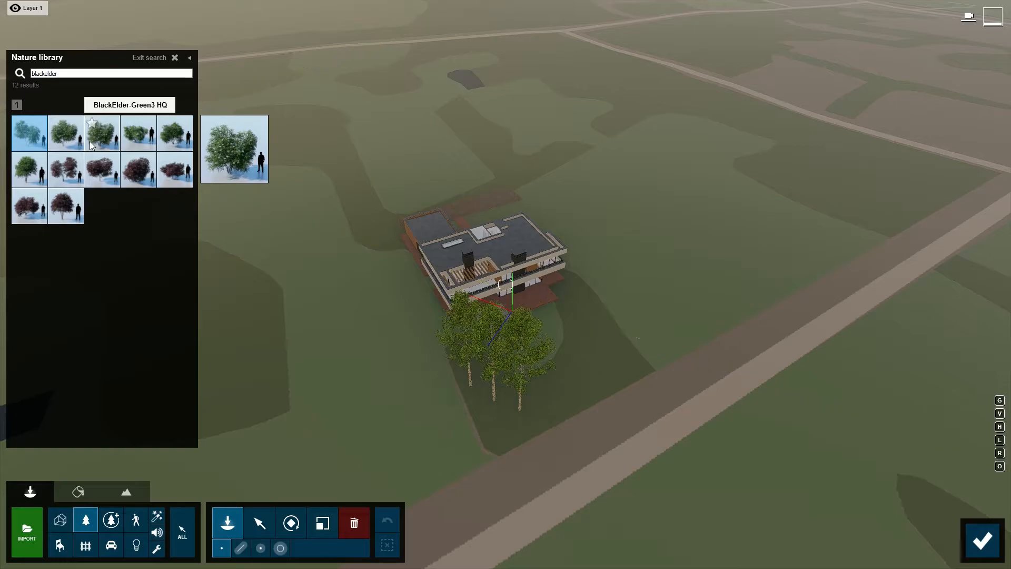
Place a line of BlackElder trees along the villa's side and increase their number.
click(89, 141)
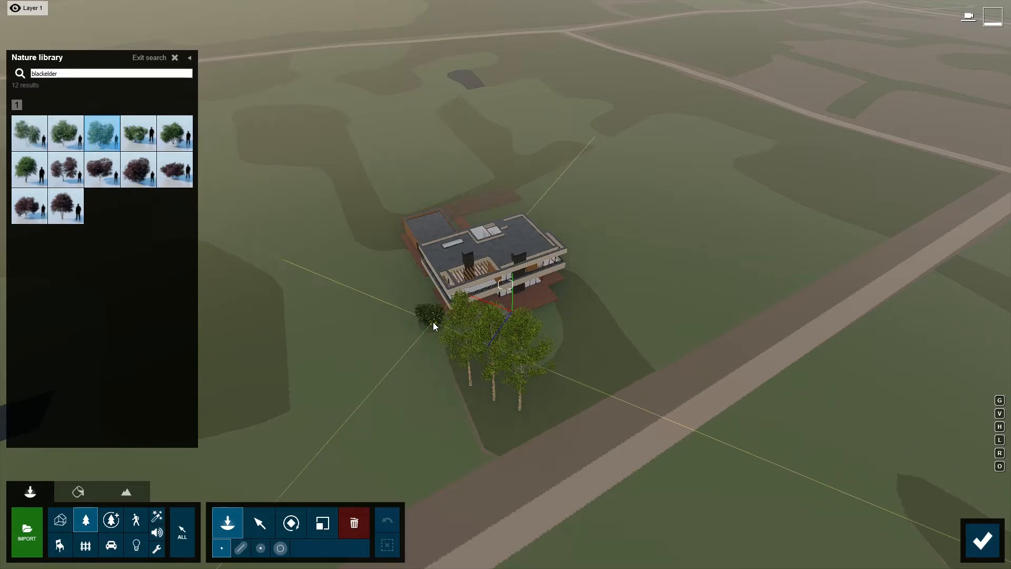
click(241, 548)
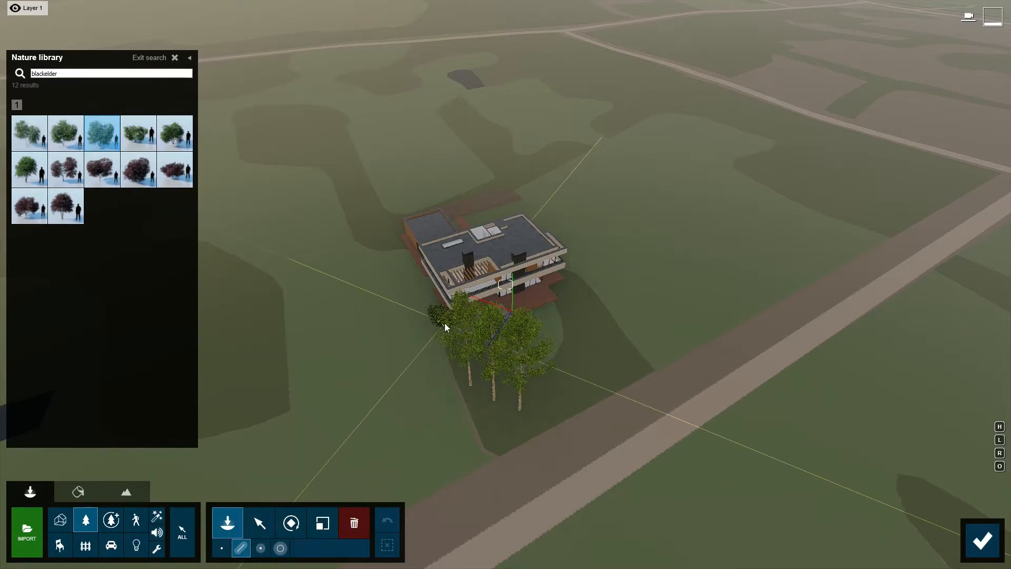
click(444, 322)
click(389, 225)
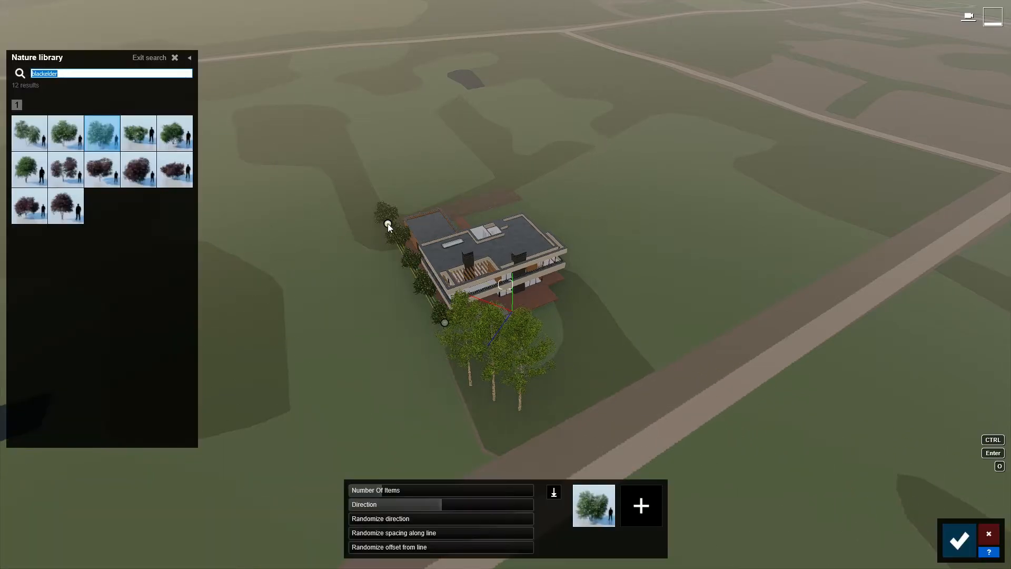
drag(384, 488, 398, 489)
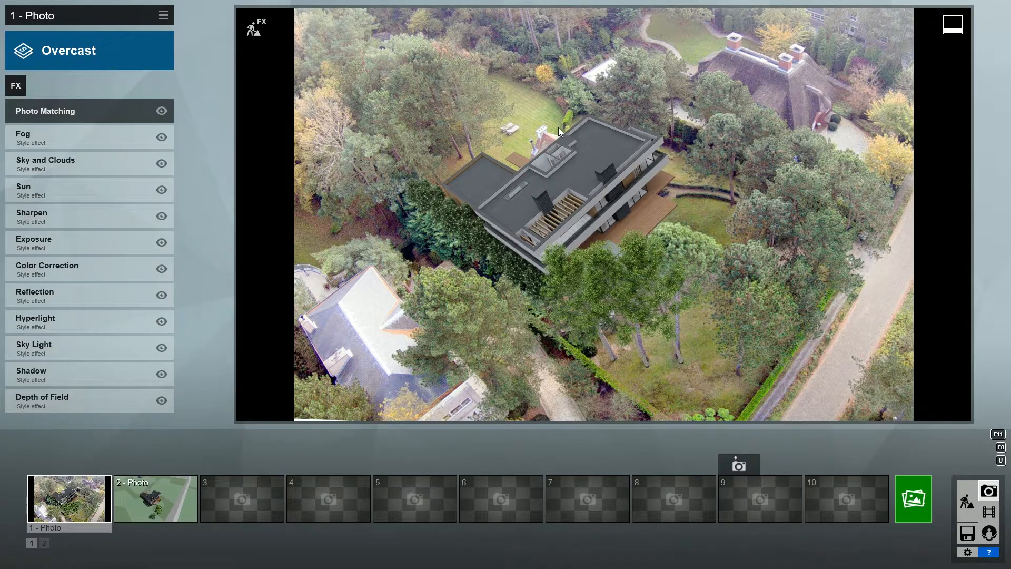
Switch off Sharpen, then try Depth of Field auto focus with a focus point picked in the view.
click(162, 216)
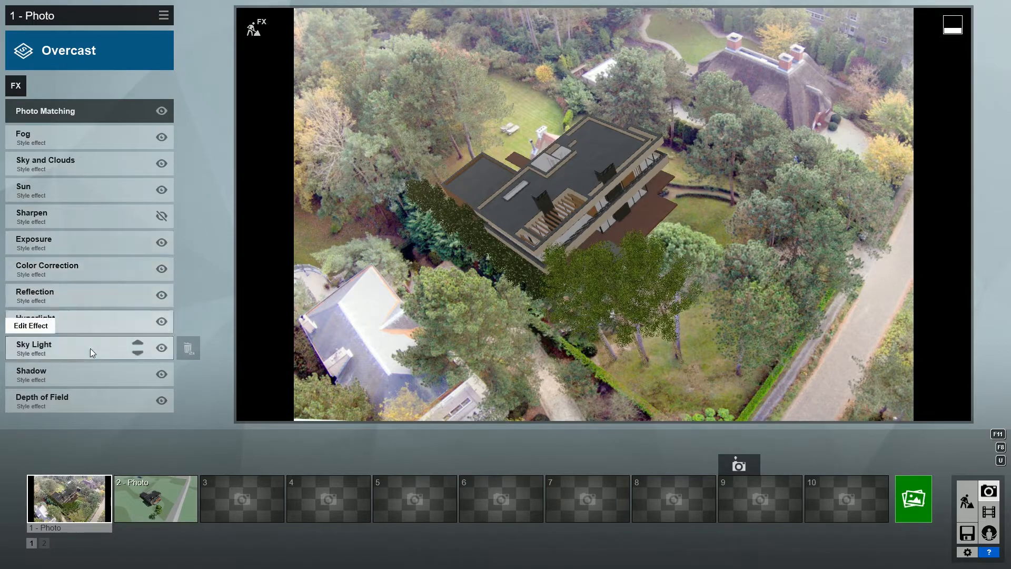
click(68, 401)
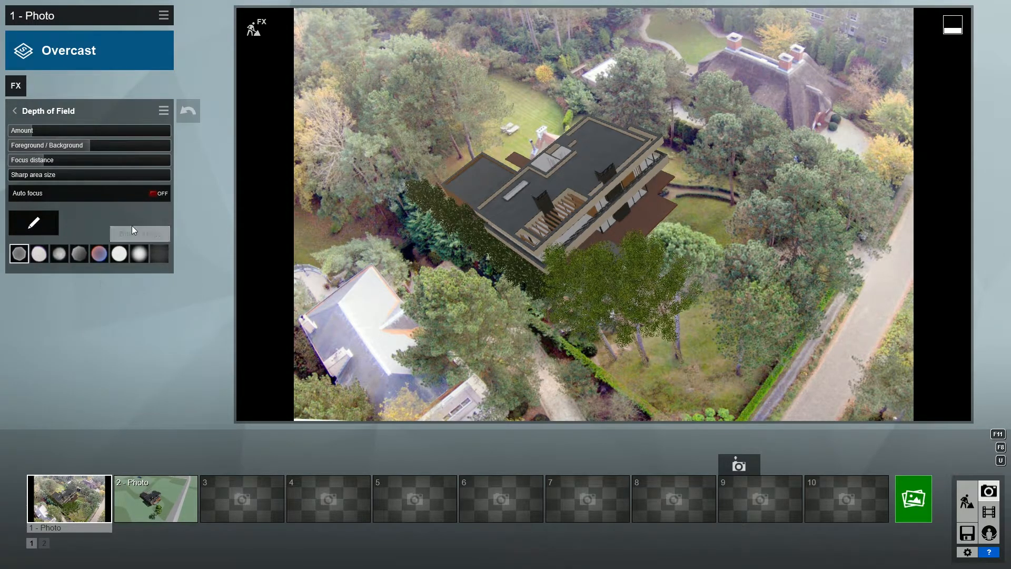
click(154, 193)
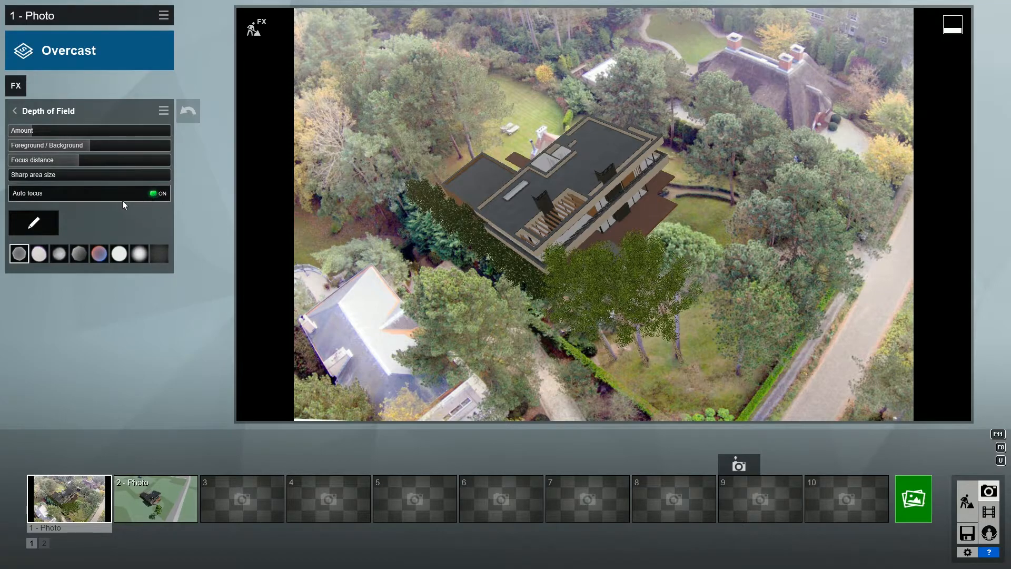
click(34, 222)
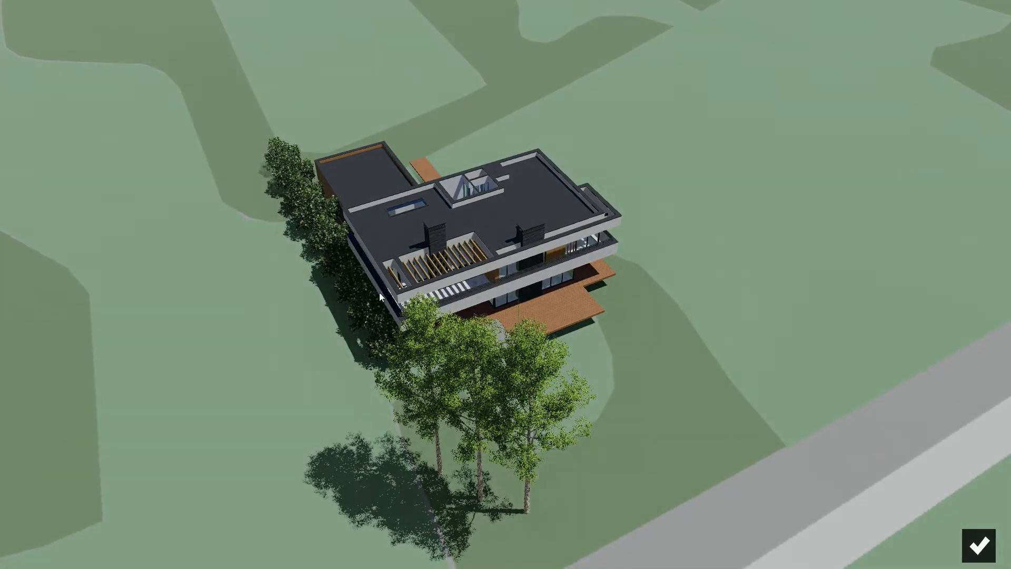
click(978, 545)
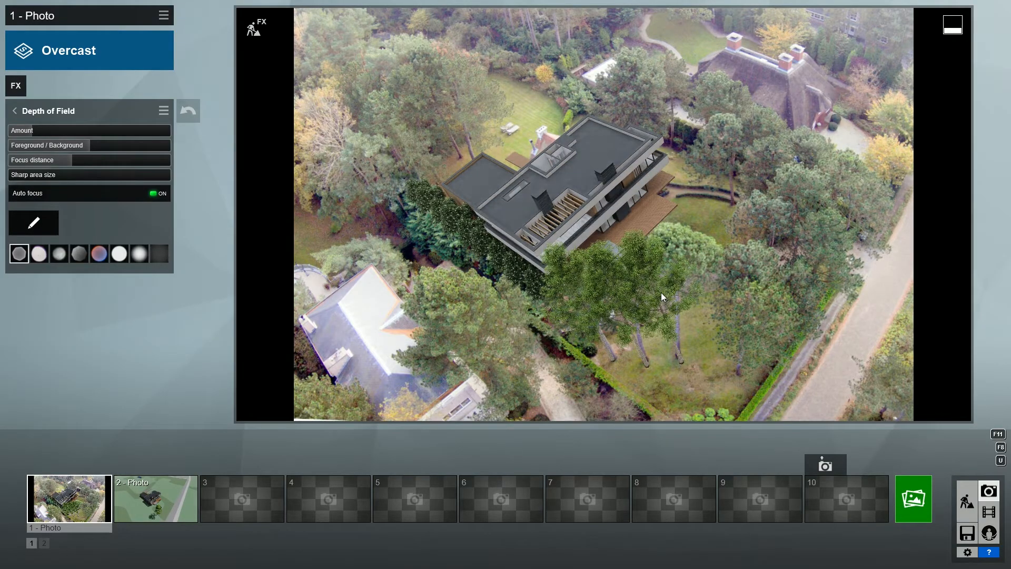
Turn auto focus off, set focus distance to about 2.2m and raise the blur amount.
click(152, 193)
drag(93, 161, 45, 163)
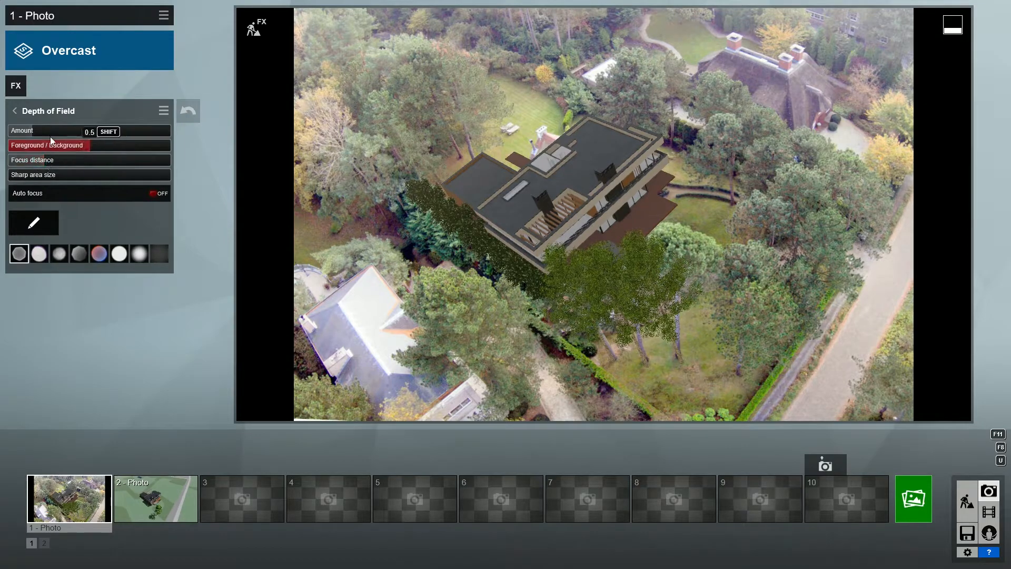
mouse_move(31, 128)
mouse_down()
mouse_move(132, 135)
mouse_move(39, 131)
mouse_up()
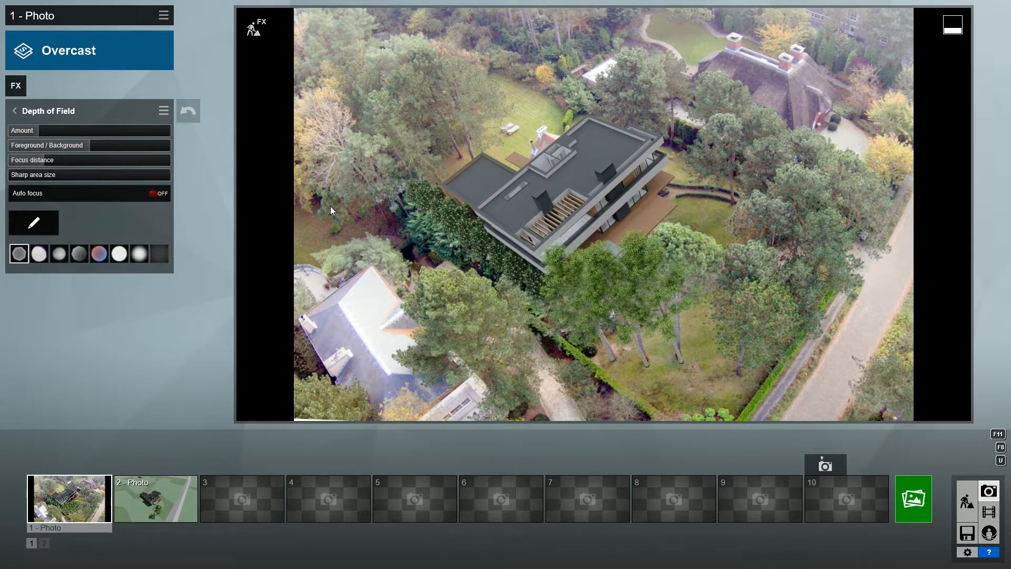
click(14, 110)
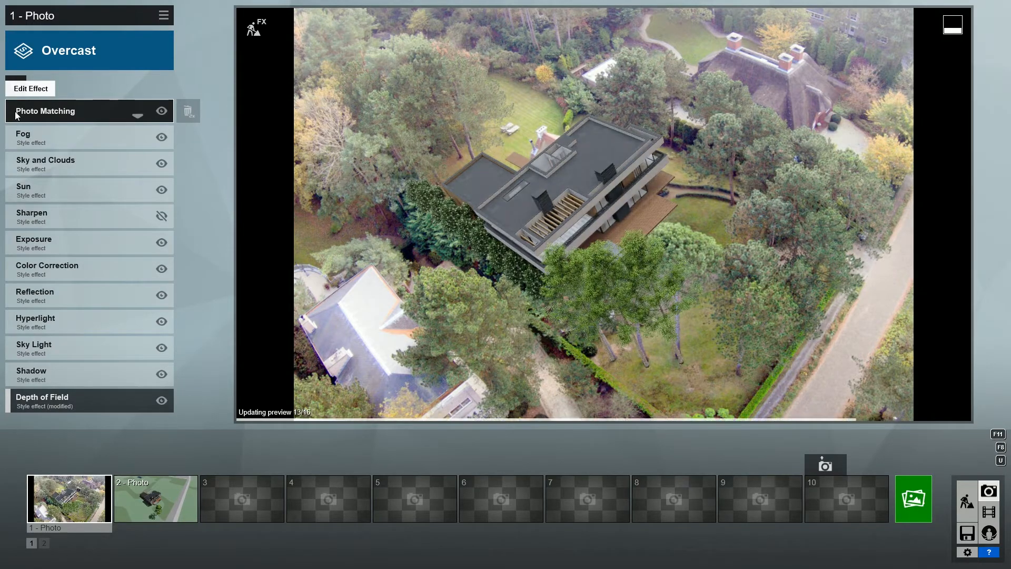
Add a Real Skies effect using the third Overcast sky.
click(16, 87)
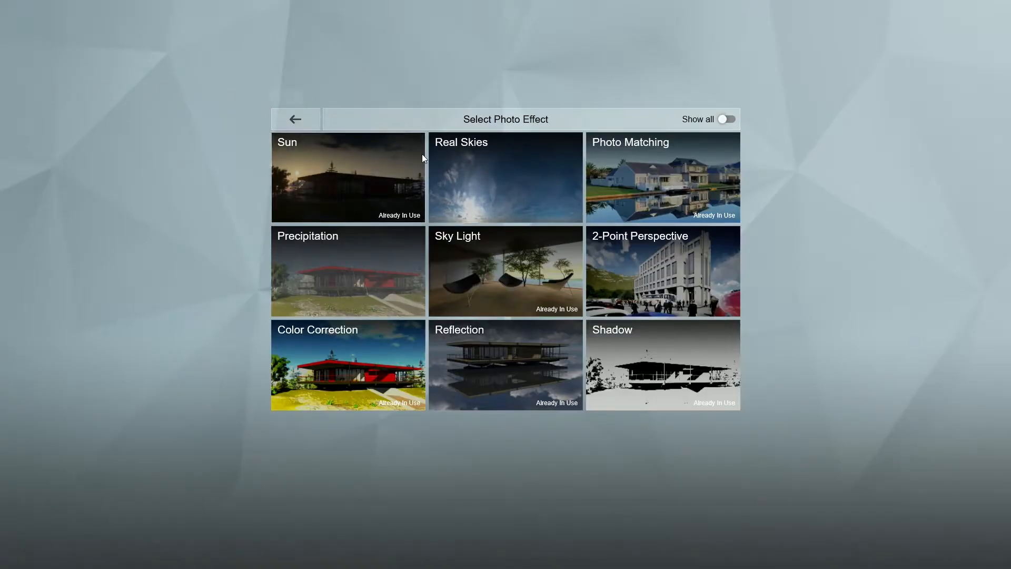
click(480, 178)
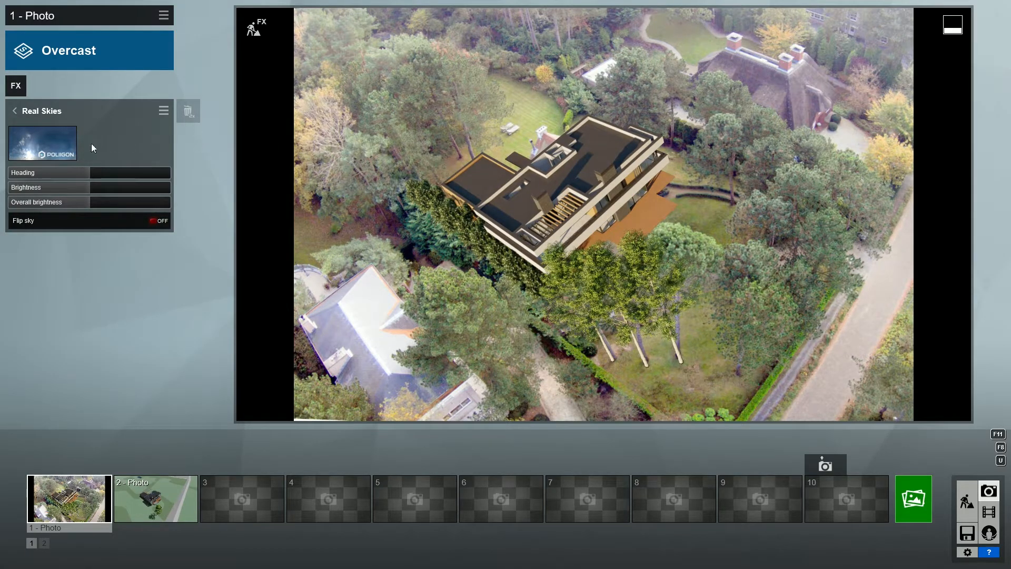
click(48, 144)
click(531, 122)
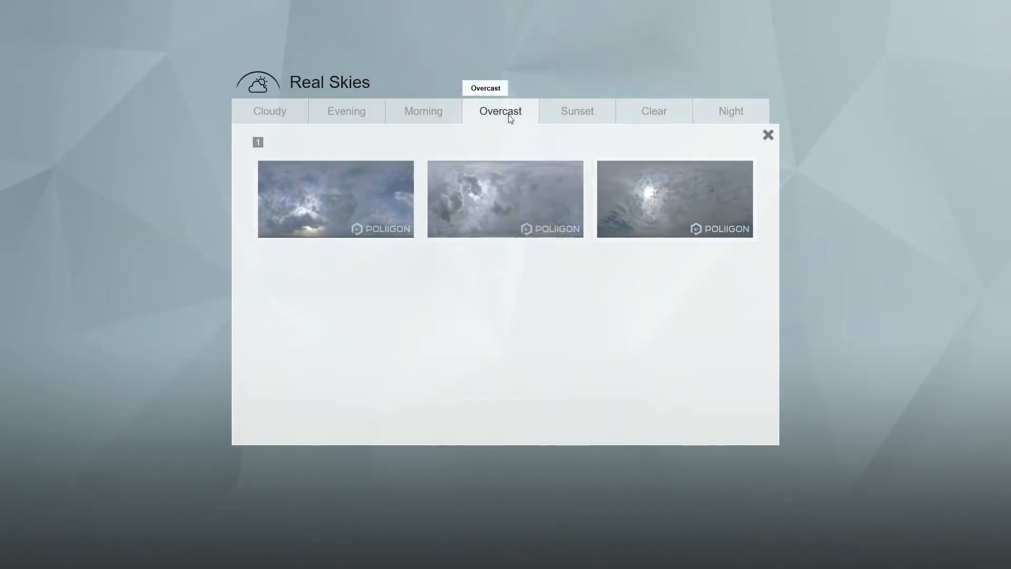
click(645, 187)
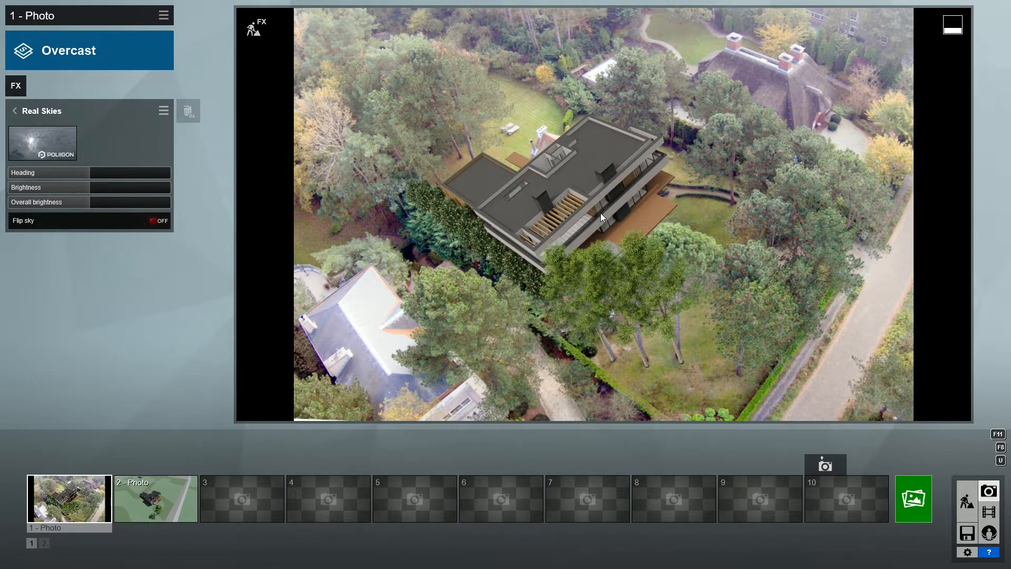
Lower the Color Correction Limit high to about 70%.
click(15, 112)
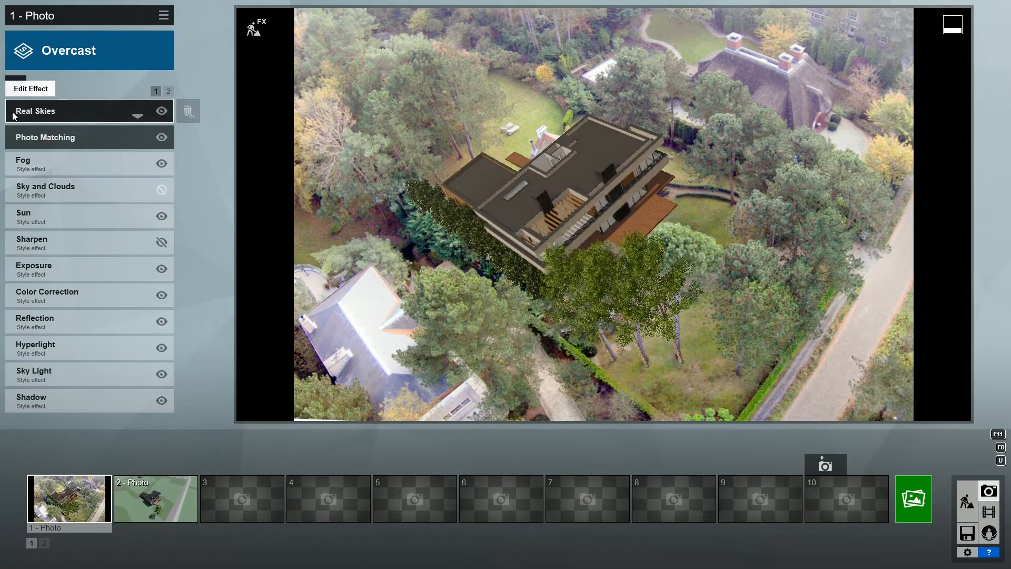
click(37, 301)
drag(165, 249, 121, 246)
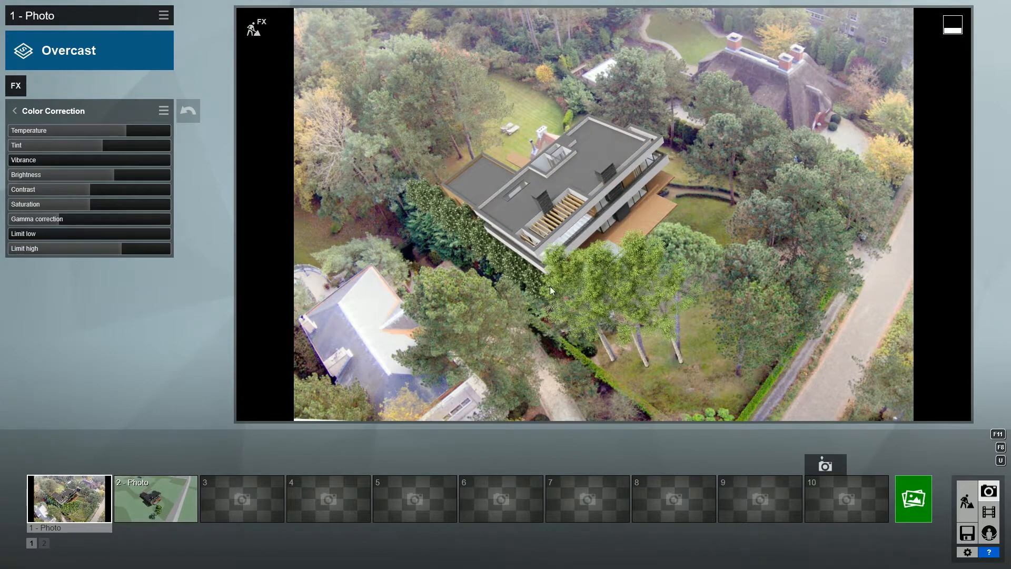
click(915, 497)
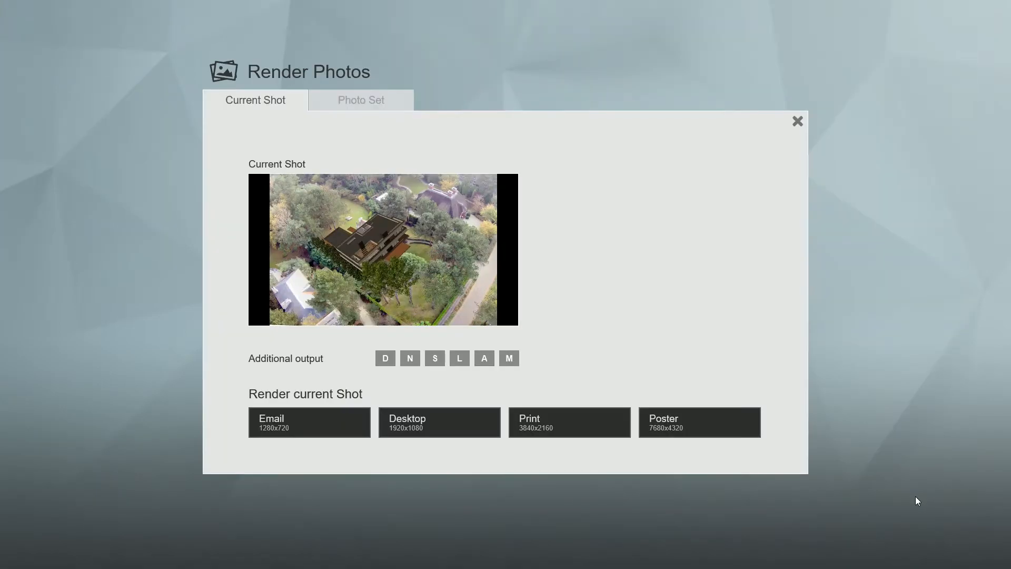
Render the shot at Desktop 1920x1080 and save the image as '1'.
click(482, 430)
text(1)
key(Return)
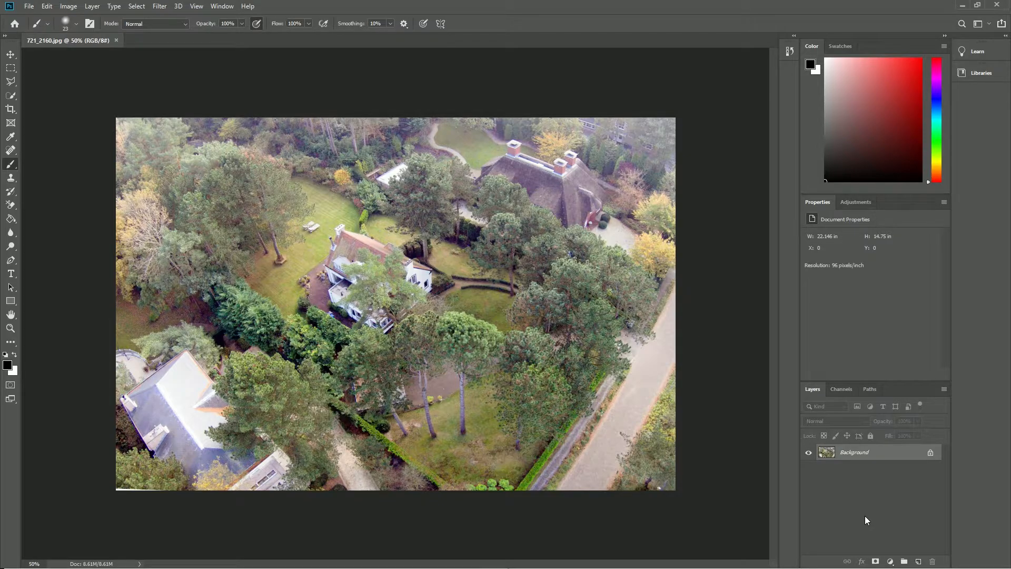
Unlock the background as Layer 0 and add a Brightness/Contrast layer with contrast 21.
click(930, 454)
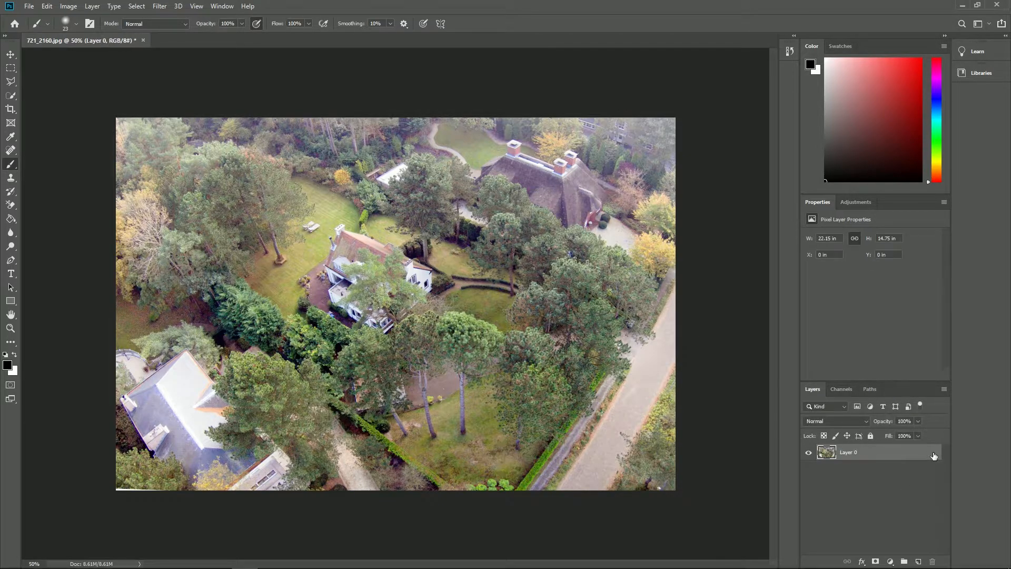
click(855, 203)
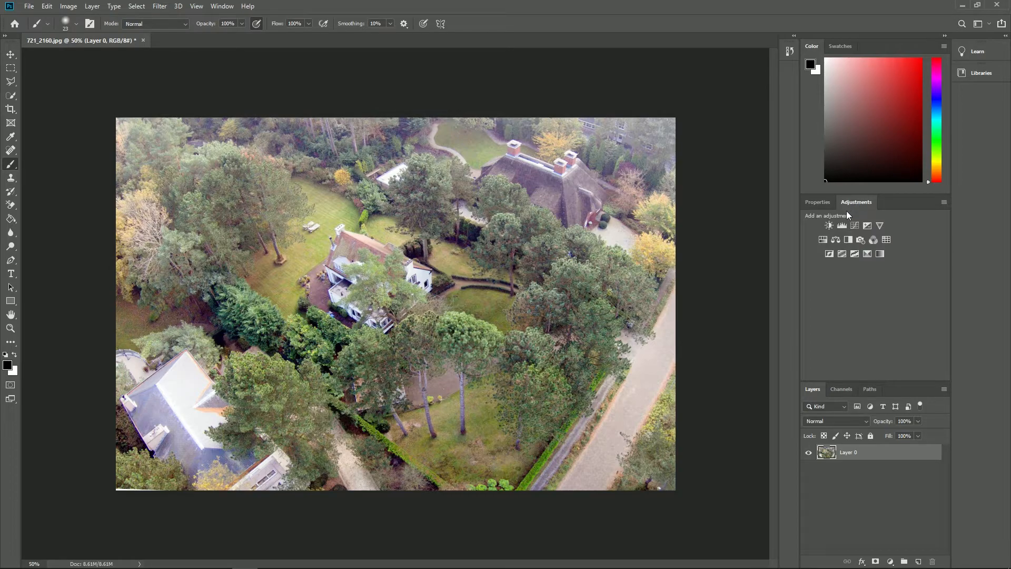
click(829, 225)
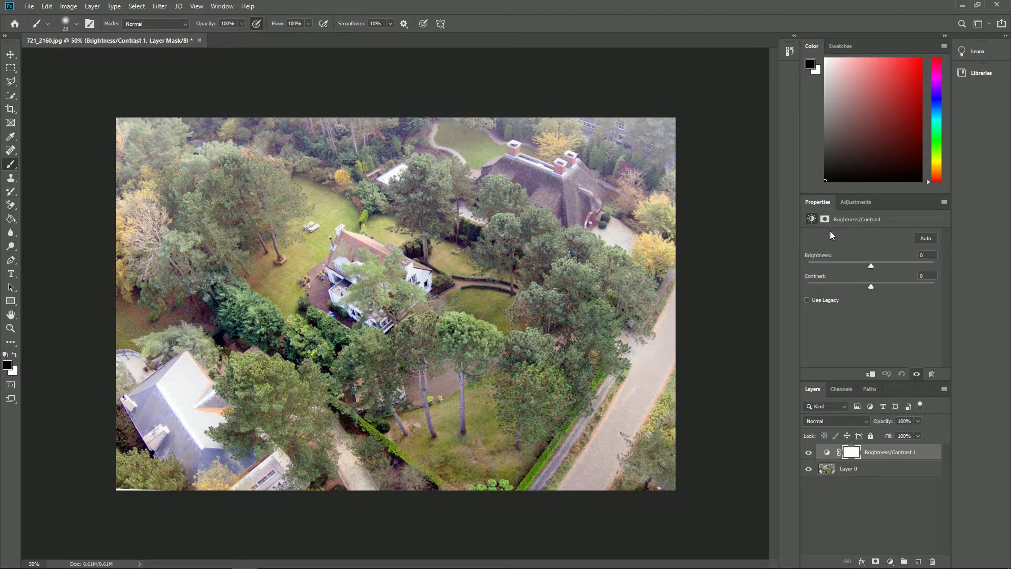
drag(870, 286, 888, 285)
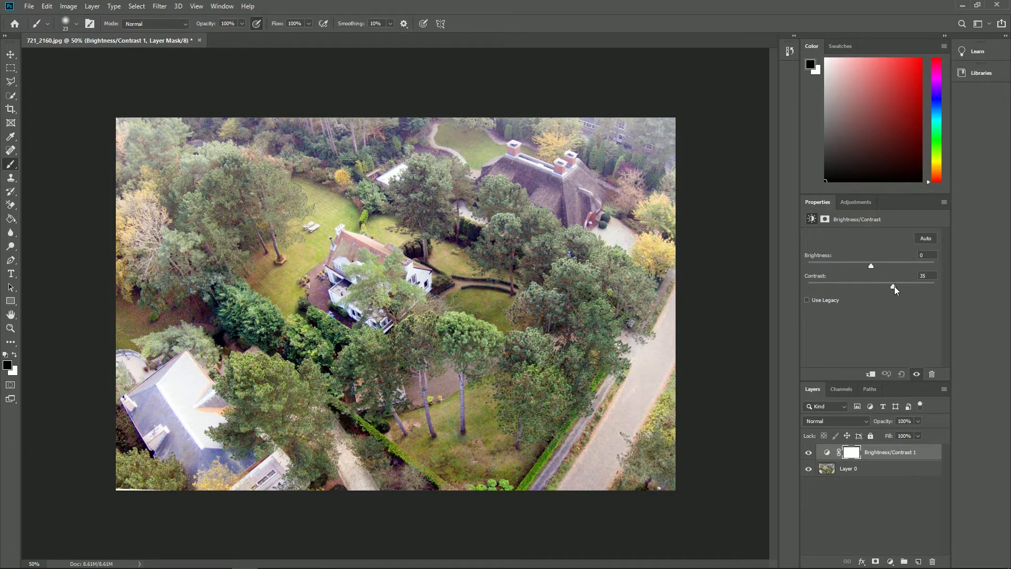
Add a Hue/Saturation layer that strongly desaturates the Blues range.
click(848, 204)
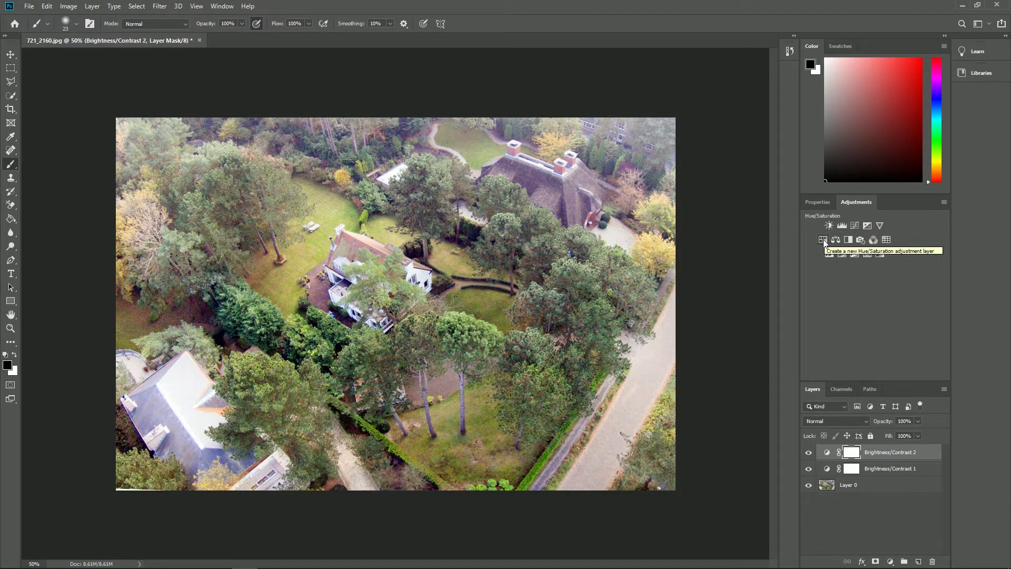
click(823, 240)
click(858, 252)
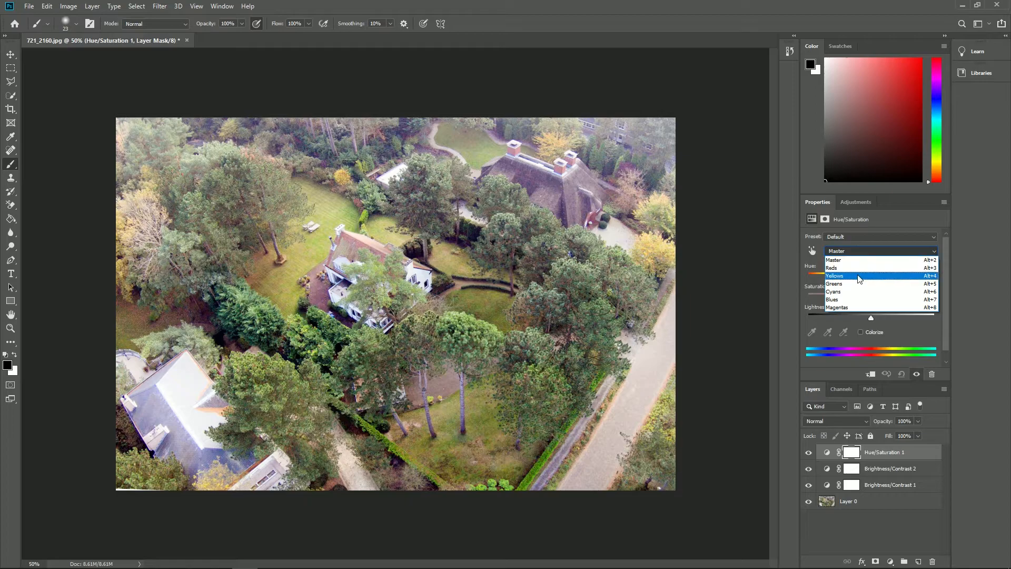
click(864, 299)
mouse_move(871, 297)
mouse_down()
mouse_move(818, 299)
mouse_move(872, 298)
mouse_move(861, 298)
mouse_up()
click(861, 252)
click(872, 293)
click(861, 251)
click(853, 257)
Add a Curves layer with a three-point S-curve darkening midtones and shadows.
click(853, 202)
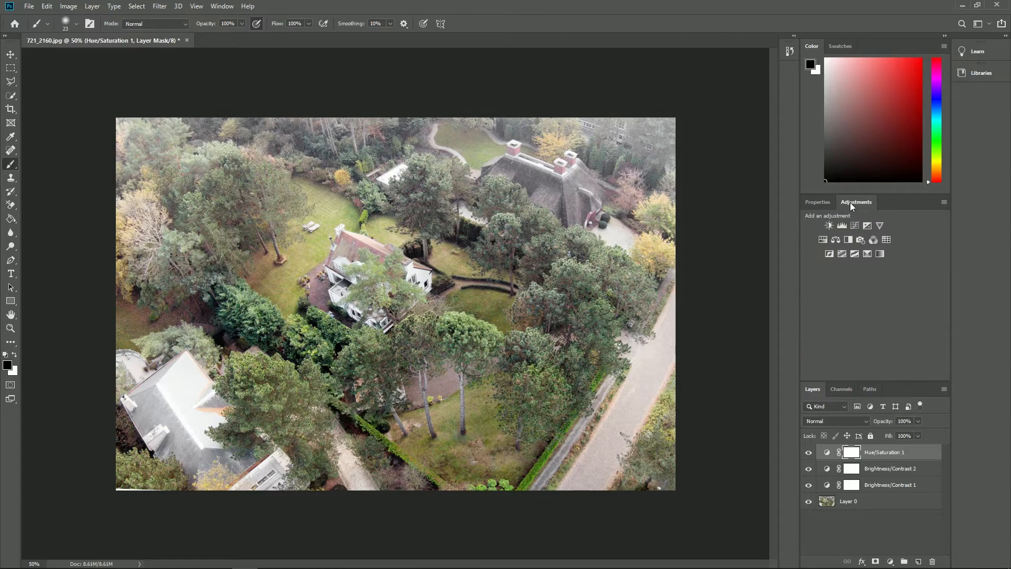
click(855, 224)
click(858, 338)
click(916, 277)
click(882, 314)
drag(881, 314, 882, 318)
drag(916, 277, 913, 279)
drag(857, 338, 857, 342)
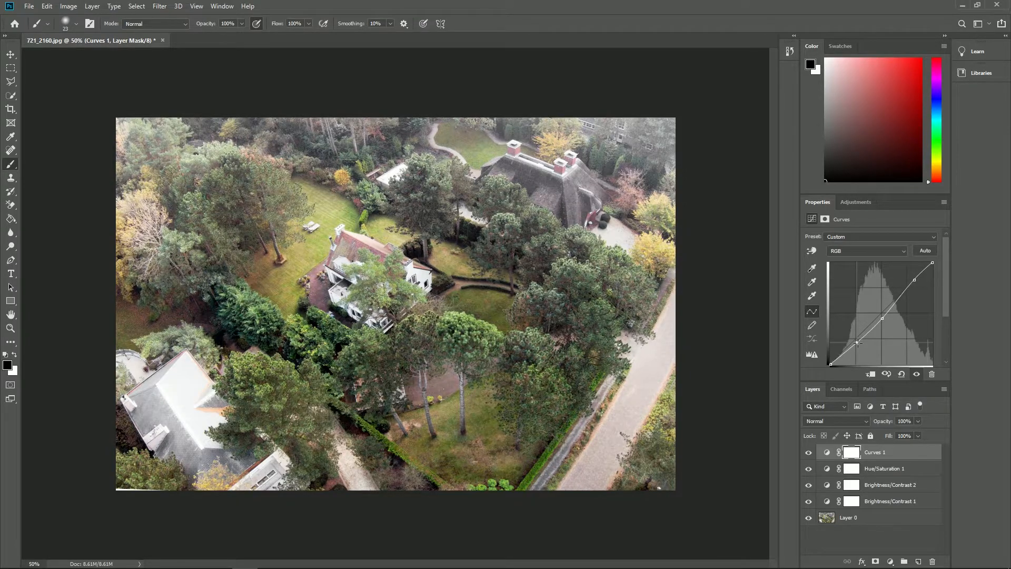
Select the Clone Stamp tool with a brush size of 34.
click(11, 179)
click(78, 24)
drag(66, 60, 70, 59)
key(Return)
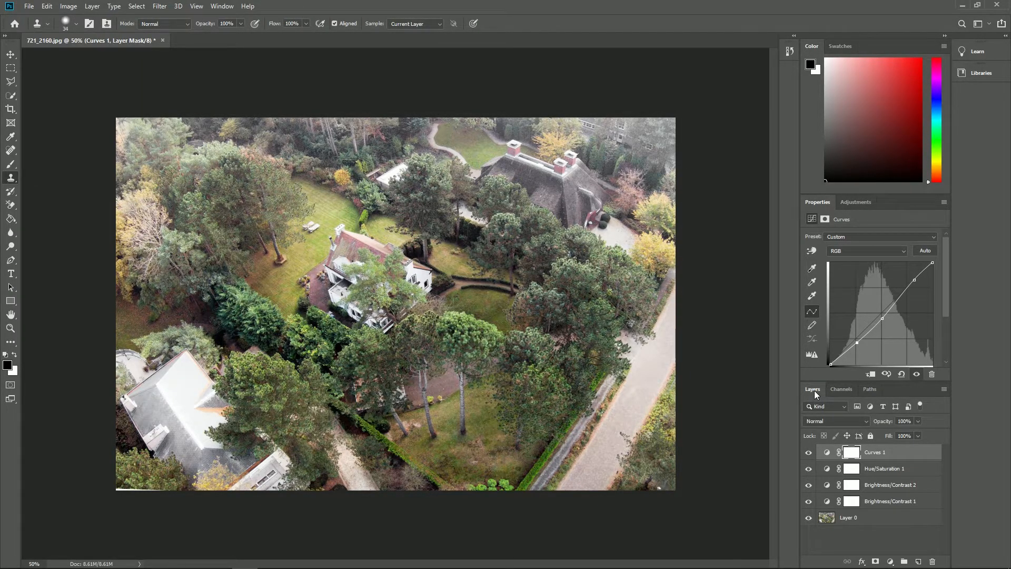
On Layer 0, sample the lawn and clone grass over the old house's chimney.
click(848, 518)
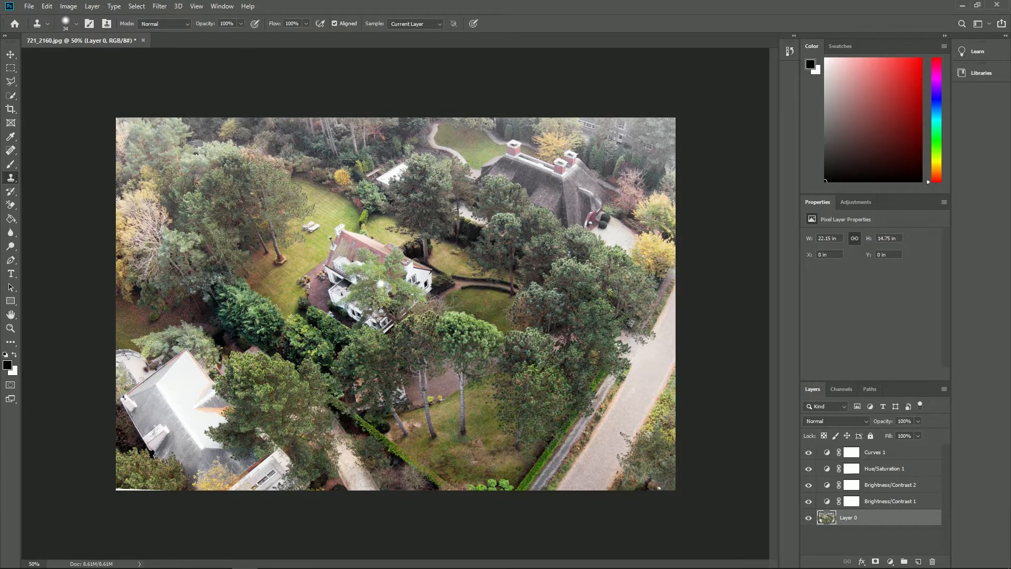
alt+click(330, 206)
mouse_move(335, 227)
mouse_down()
mouse_move(349, 228)
mouse_move(332, 241)
mouse_move(352, 239)
mouse_move(334, 249)
mouse_move(362, 236)
mouse_up()
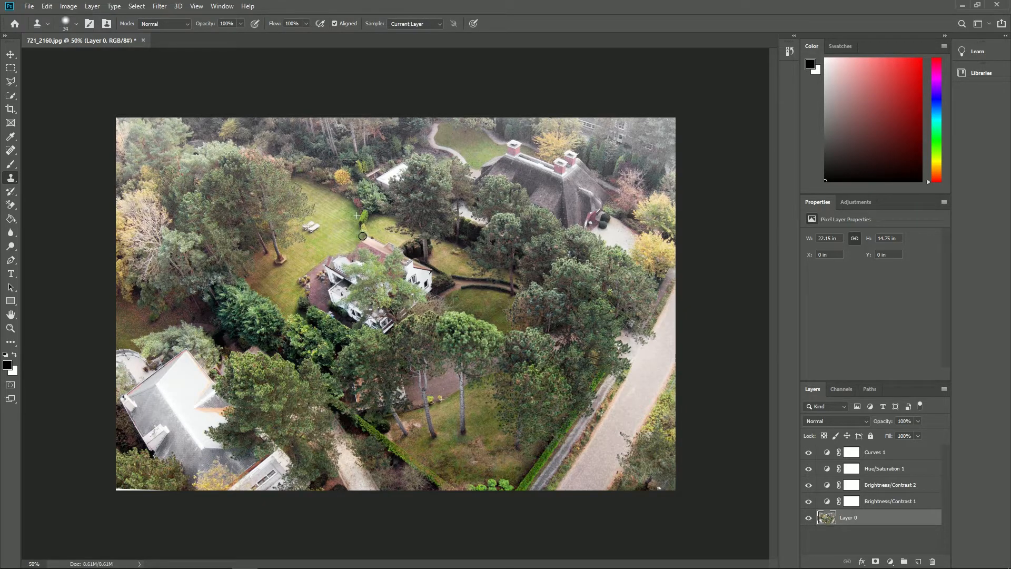
click(29, 7)
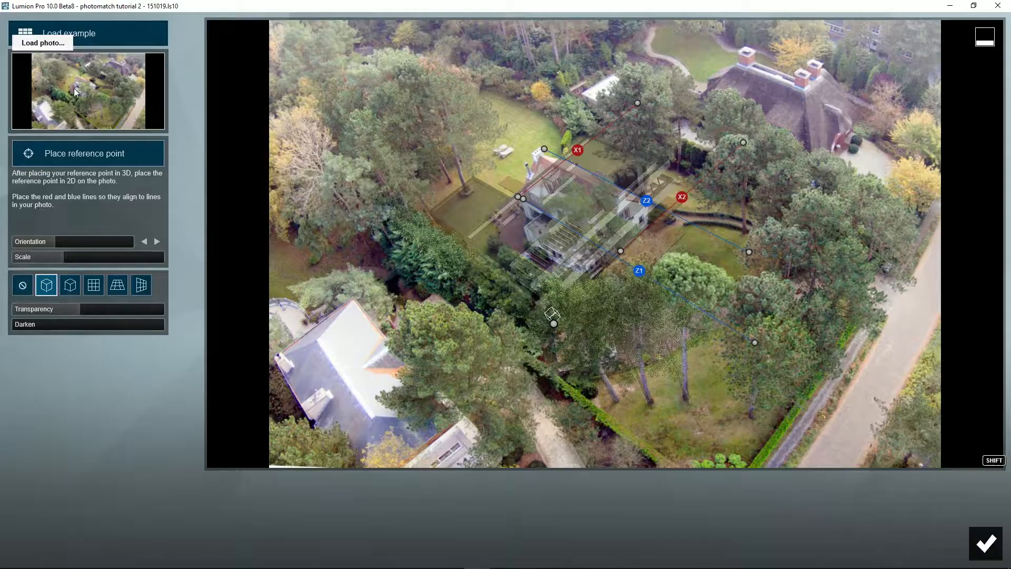
Load 721_2160-adjusted.png as the photomatch photo and close the photo-matching editor.
click(21, 28)
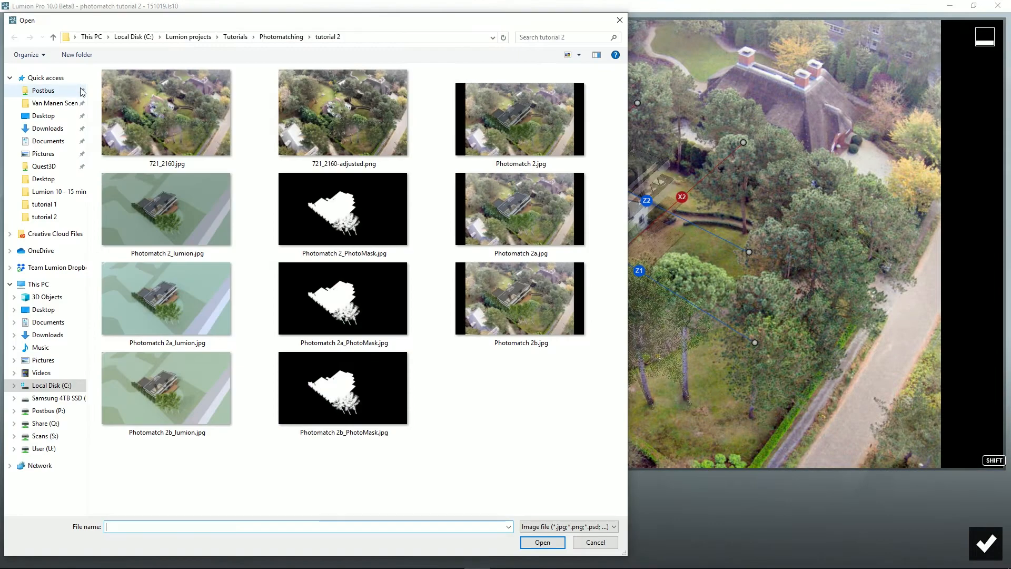
double_click(352, 122)
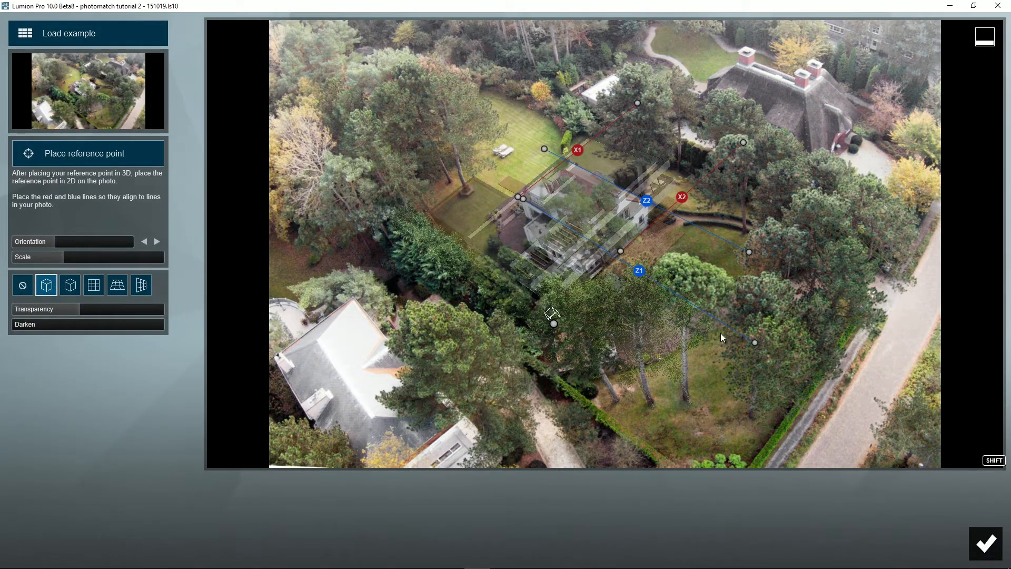
click(980, 542)
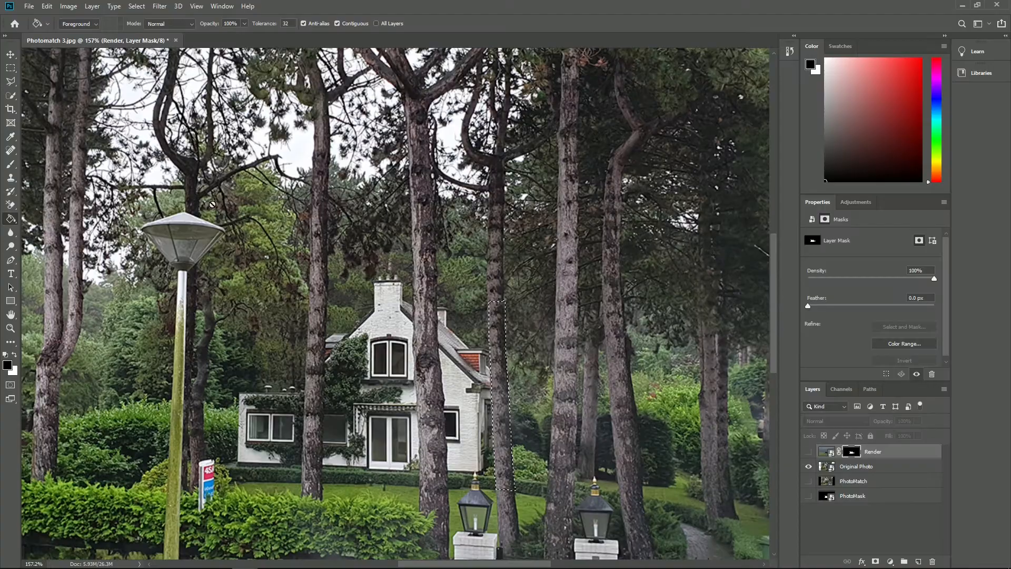
Lasso the front tree trunk and fill that selection in the Render layer's mask.
mouse_move(414, 300)
mouse_down()
mouse_move(419, 450)
mouse_move(453, 487)
mouse_move(436, 301)
mouse_move(414, 301)
mouse_up()
click(808, 451)
click(10, 219)
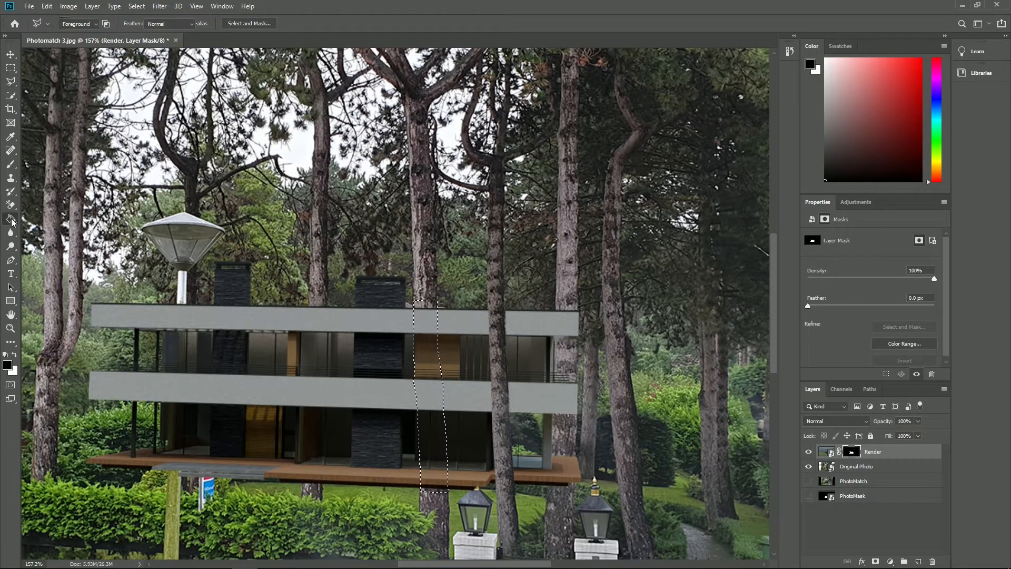
click(424, 325)
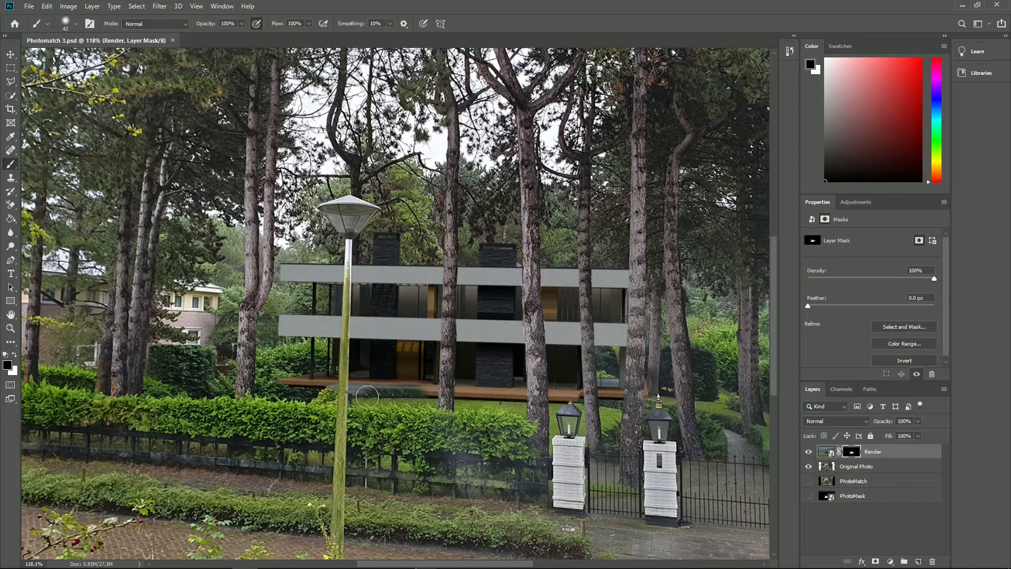